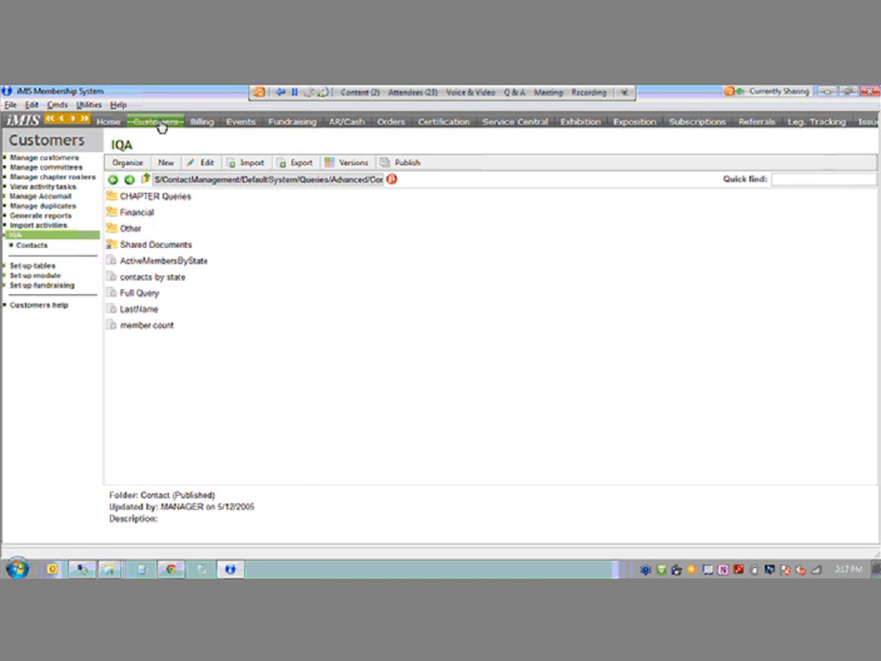
Open the Contacts query folder under IQA in the Customers module
click(53, 160)
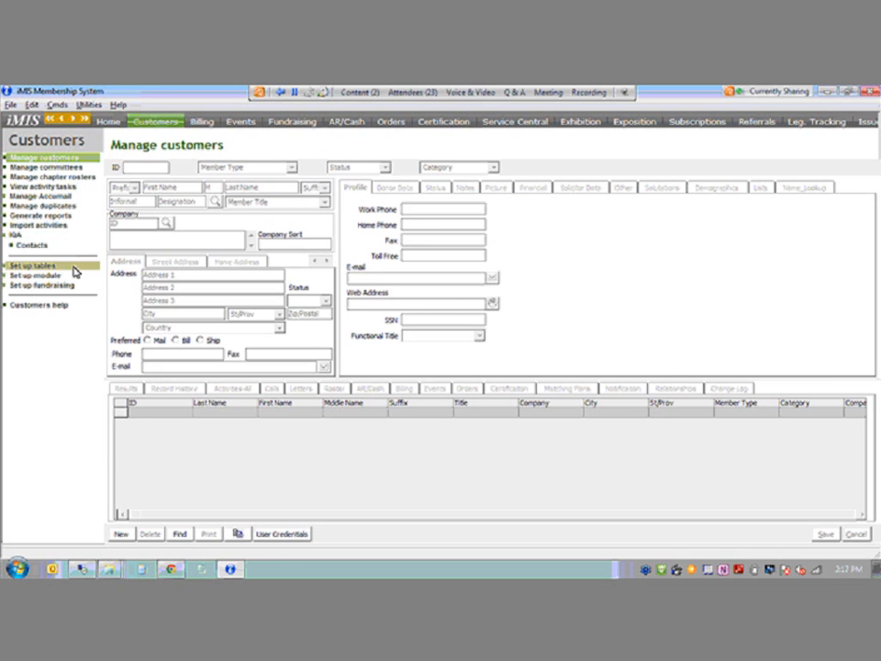
click(11, 237)
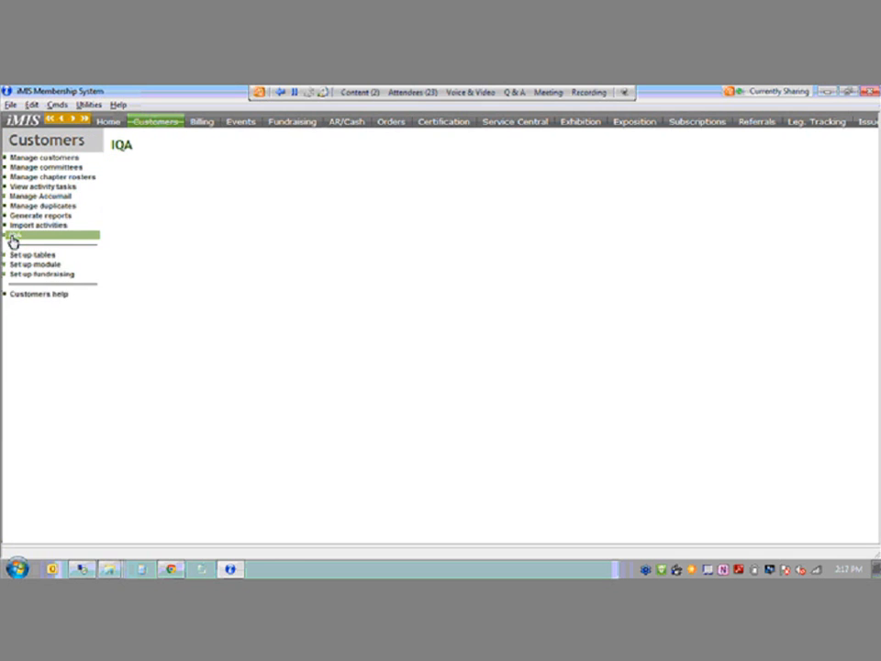
click(31, 245)
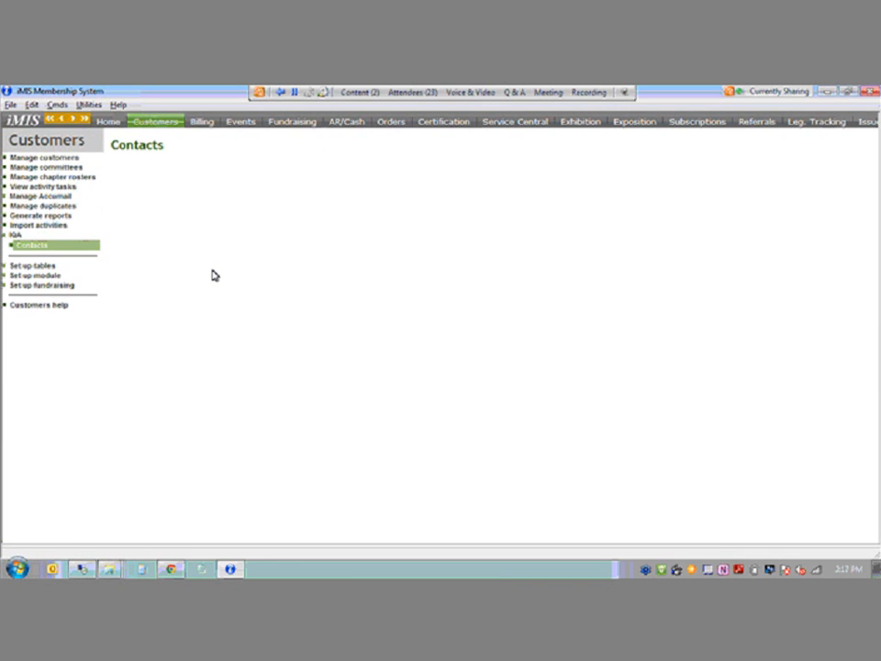
click(33, 245)
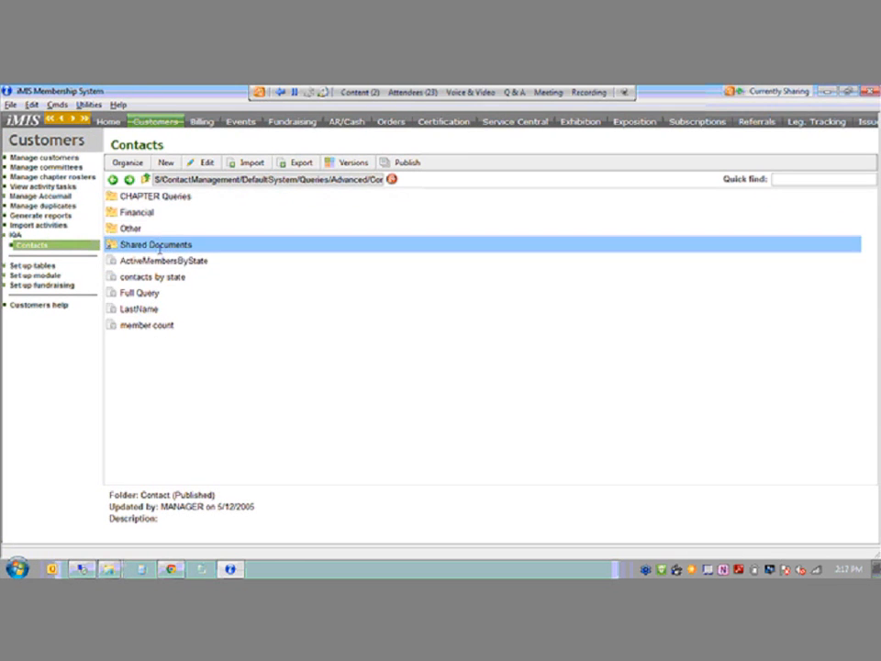
Create a folder named "webinar" in the Contacts query folder, allowing any type of object
click(165, 163)
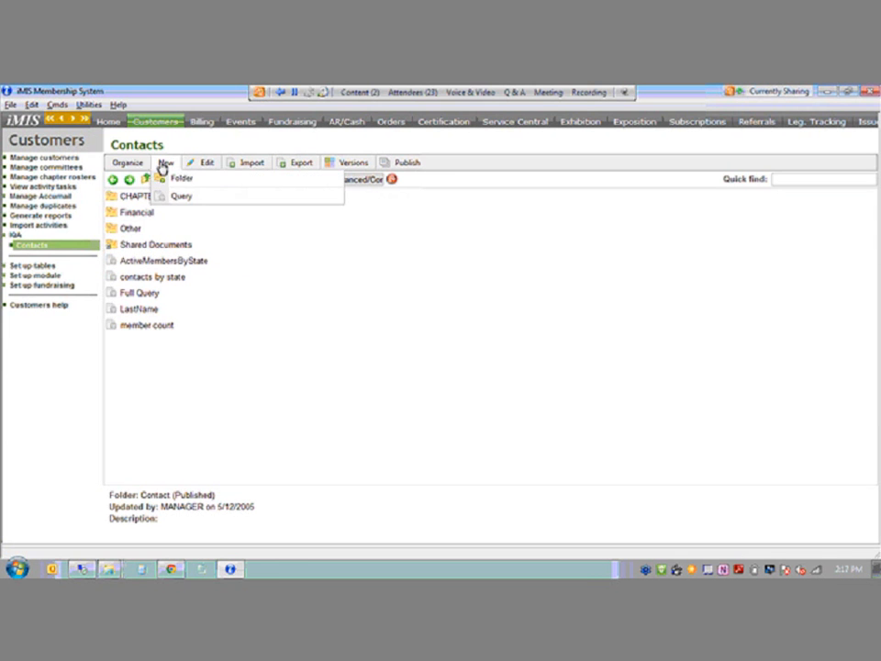
click(172, 181)
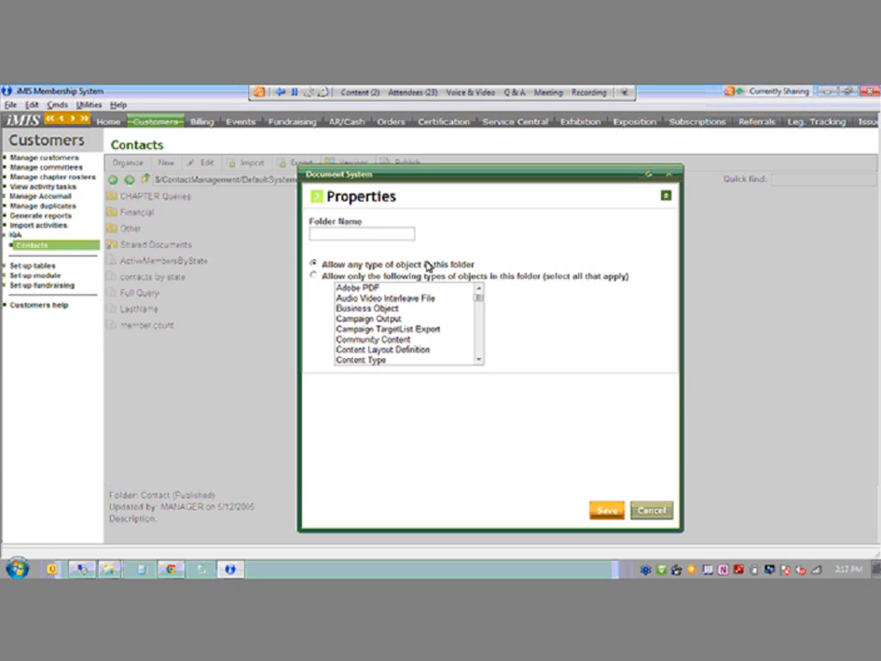
click(341, 235)
text(webinar)
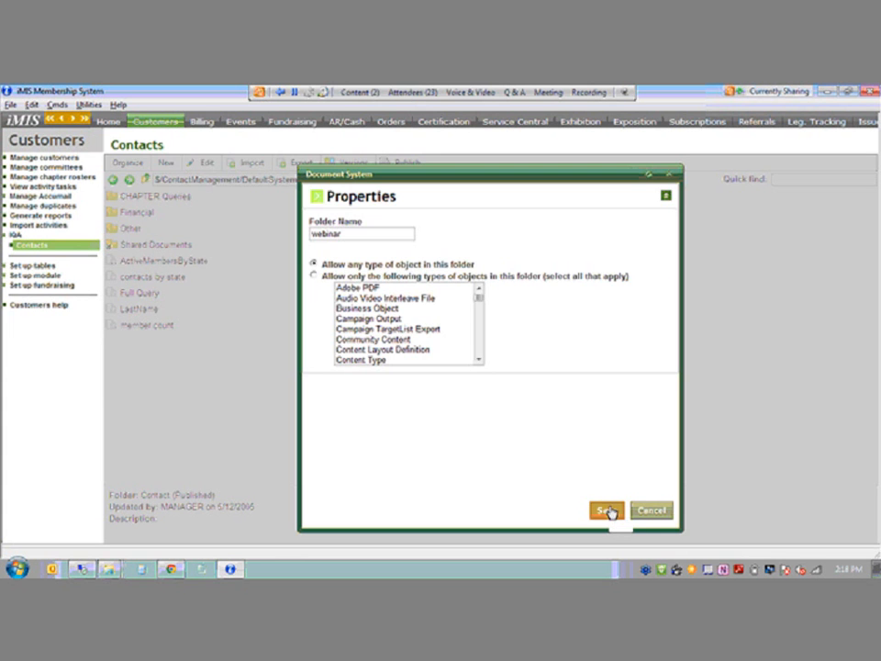
click(608, 512)
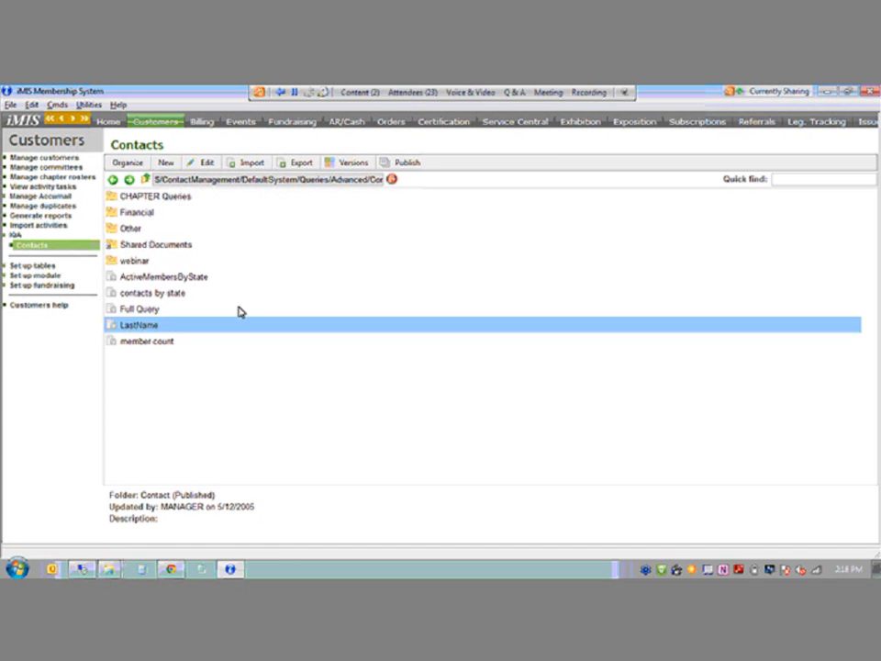
Start a new query inside the webinar folder and name it StateContactSearch
click(138, 262)
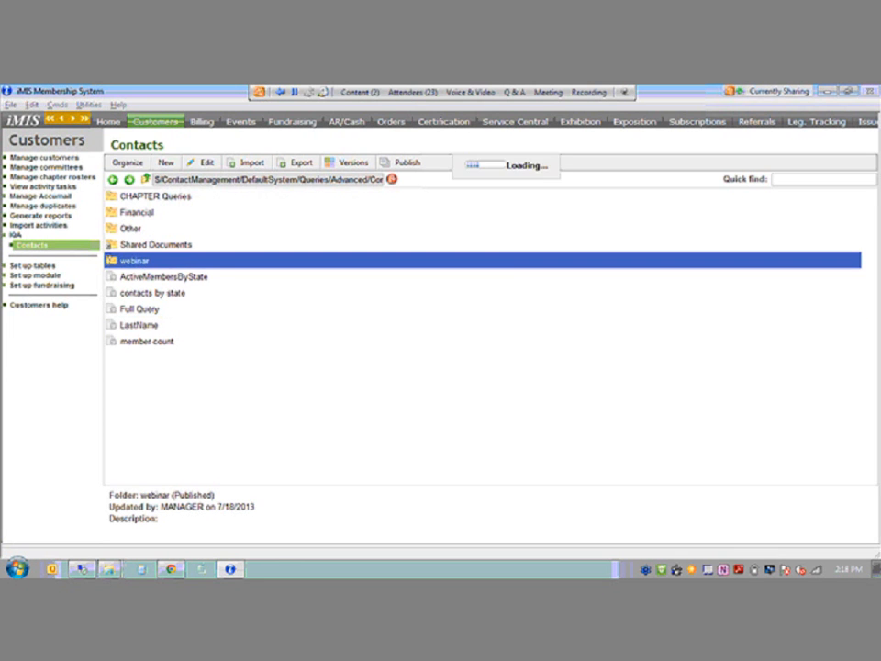
double_click(112, 260)
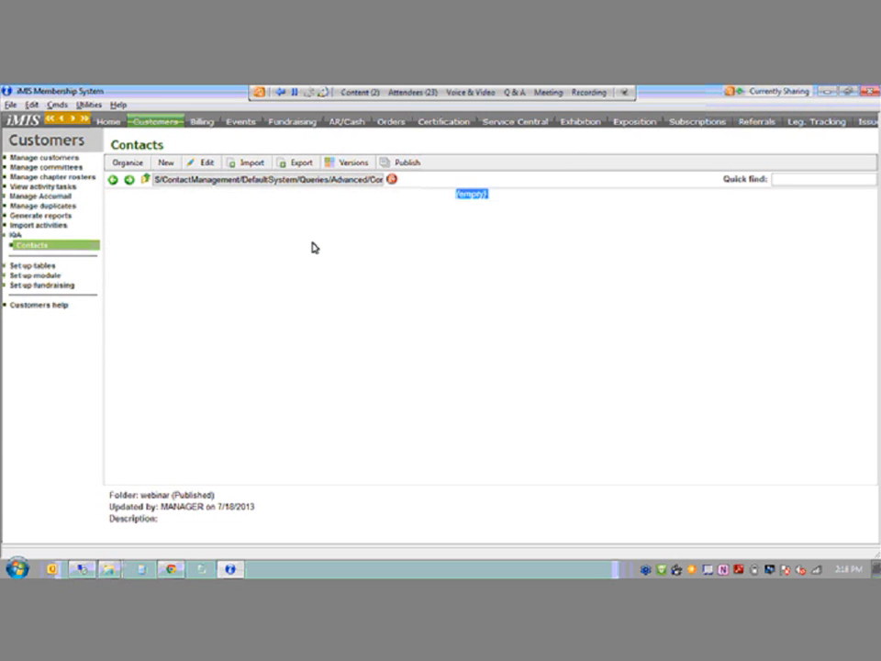
click(165, 162)
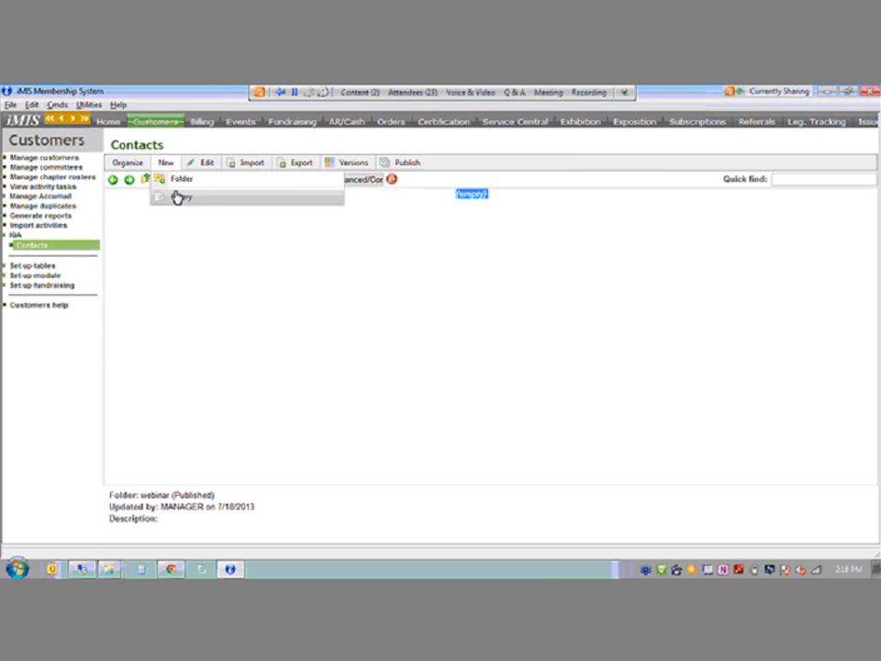
click(181, 199)
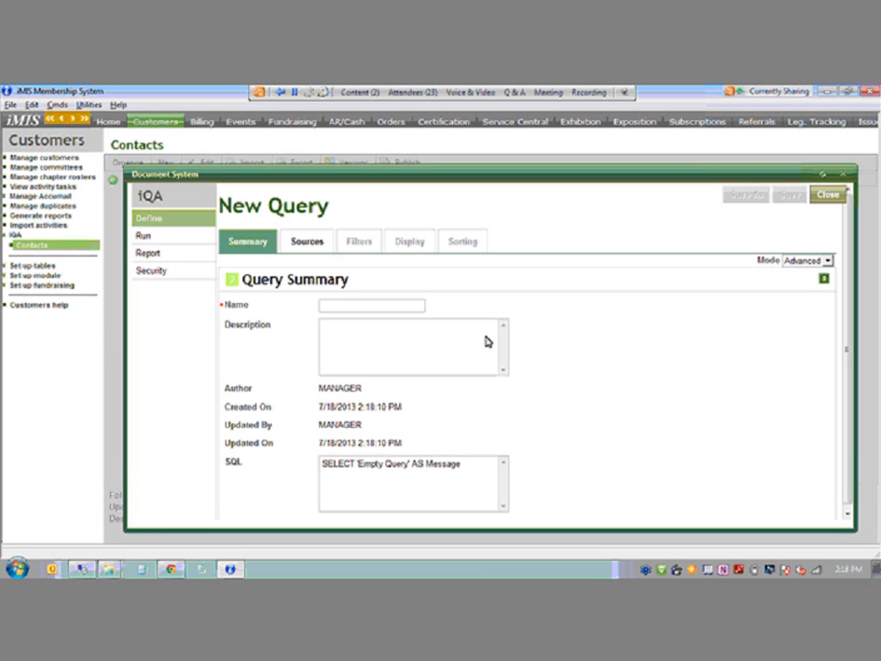
click(346, 303)
text(StateContactSearch)
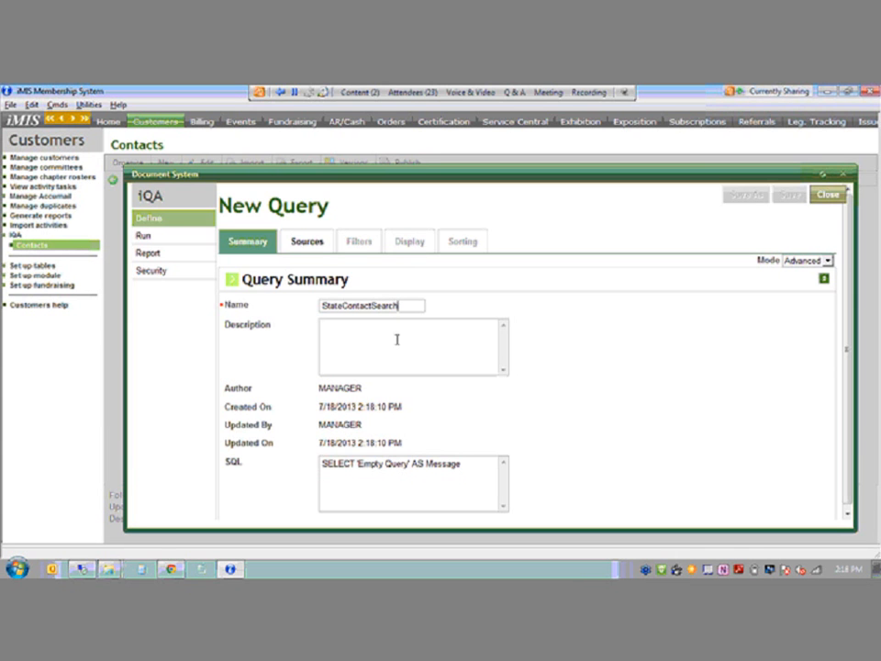
Add the CsContact business object from $/Common/Business Objects as the query's source
click(310, 245)
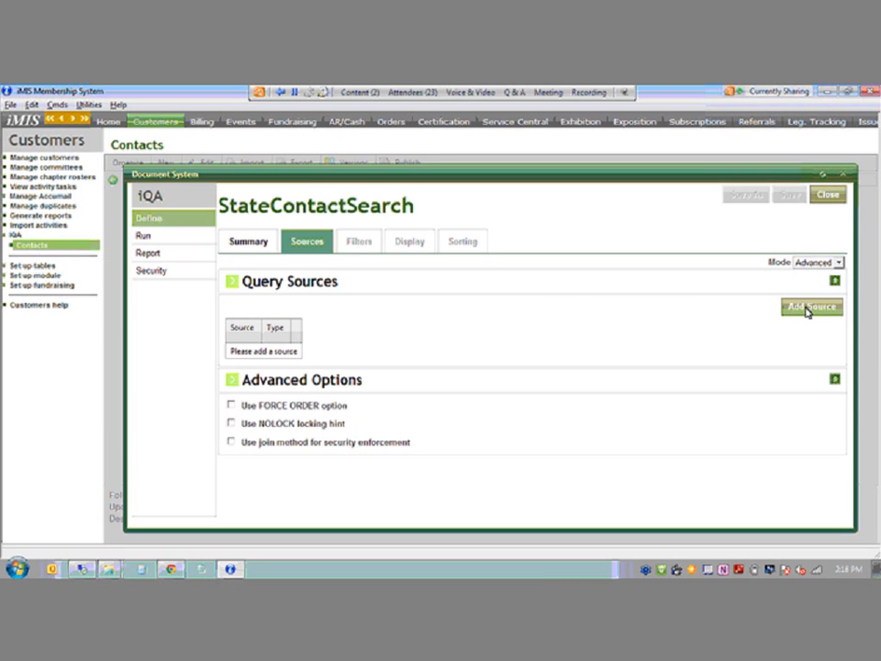
click(807, 311)
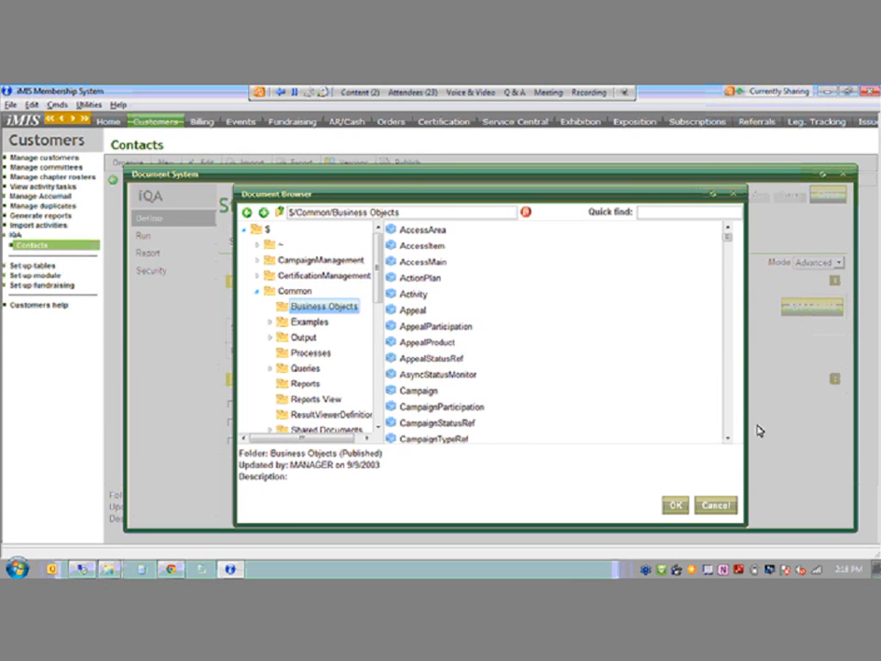
click(727, 438)
click(728, 438)
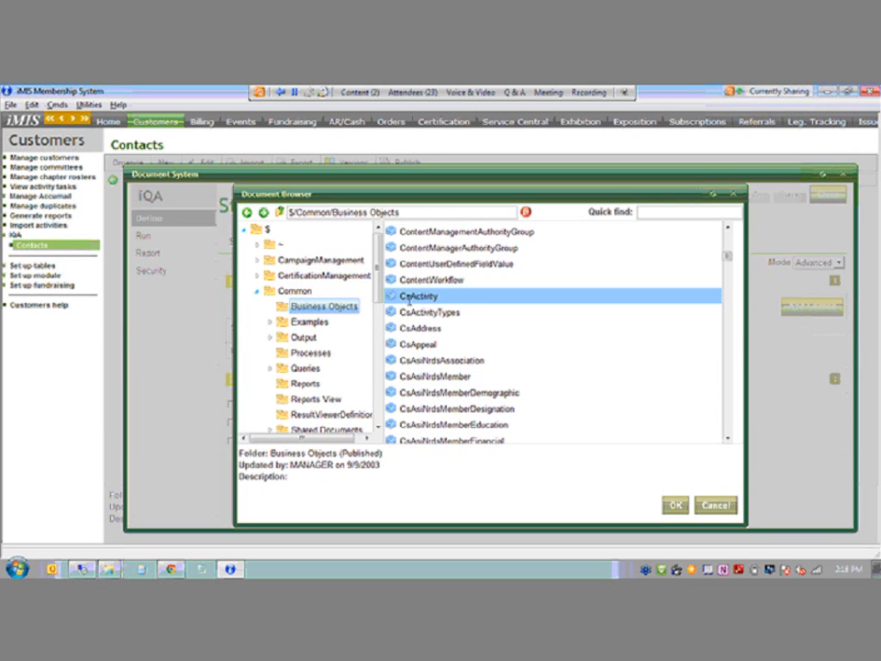
click(728, 439)
scroll(728, 440, down, 5)
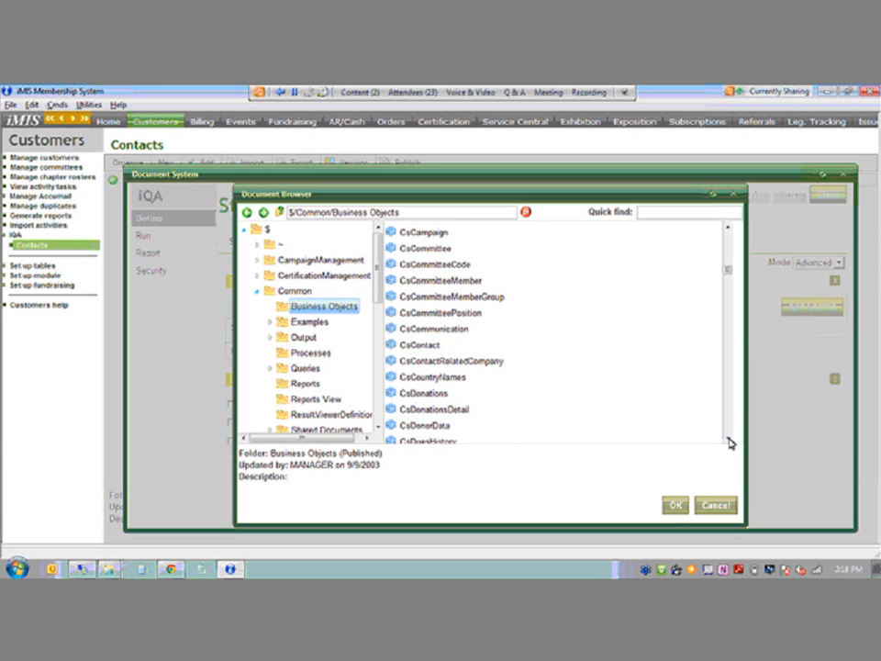
click(449, 347)
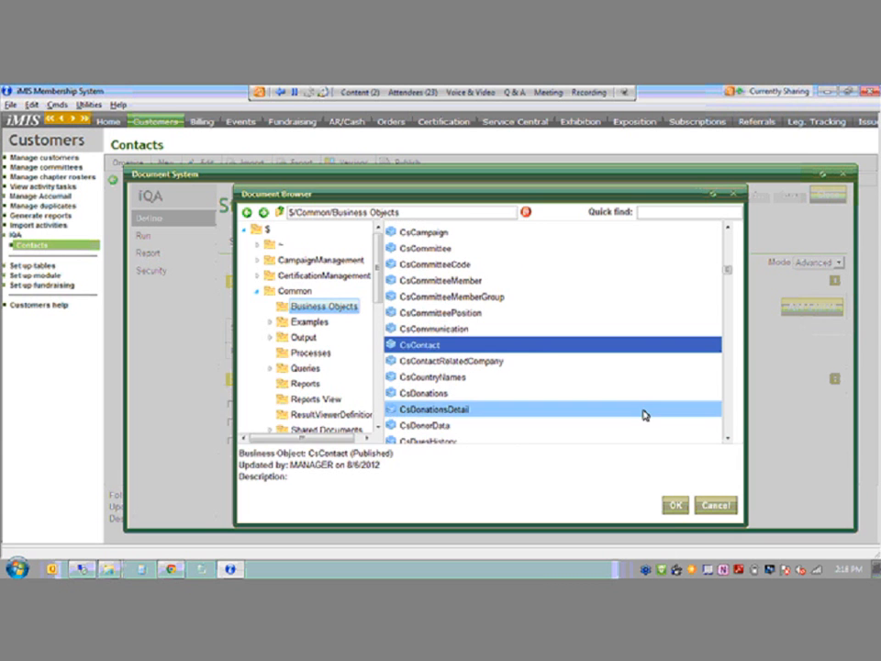
click(679, 511)
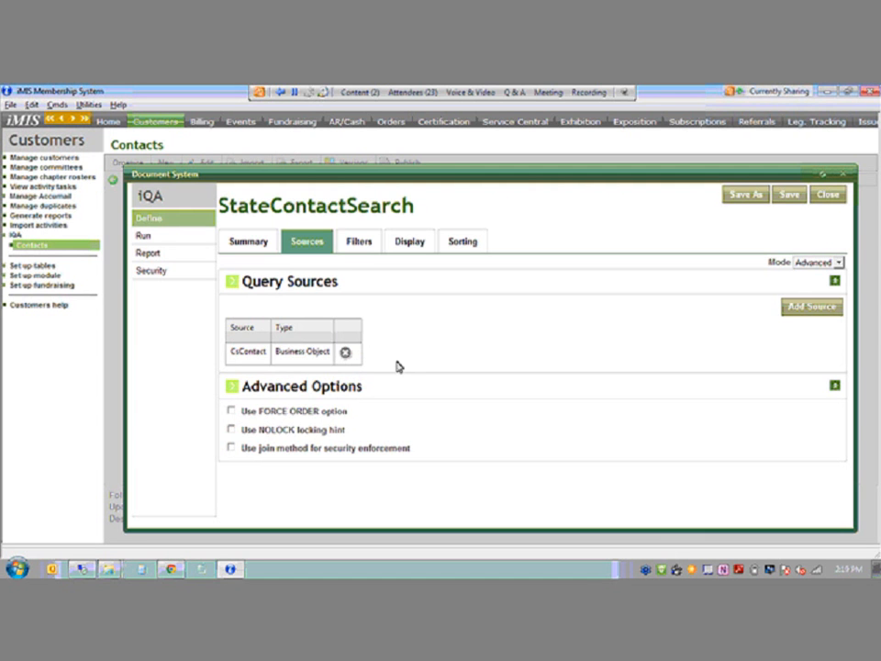
Add a query filter requiring the Status property to equal Active
click(358, 242)
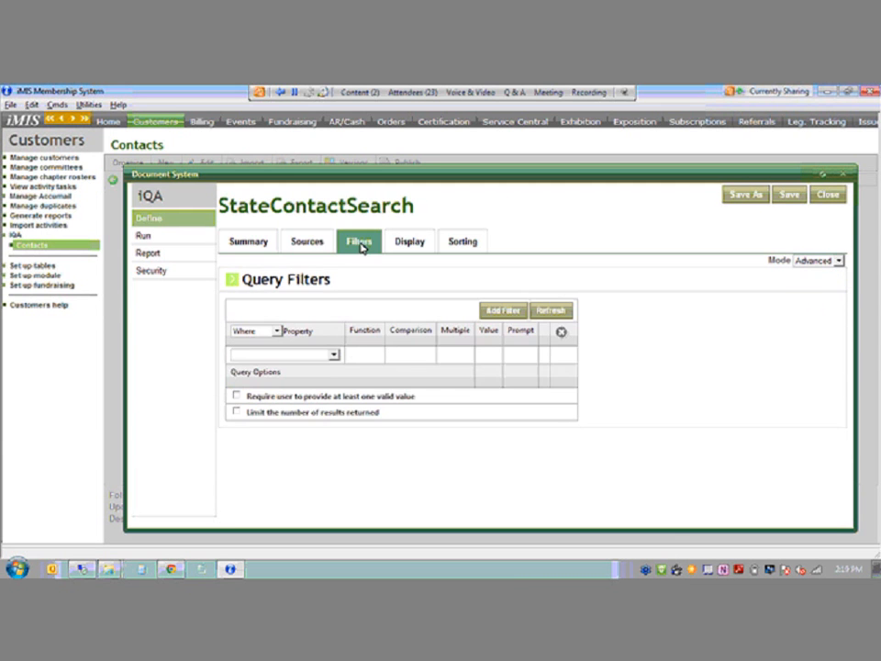
click(334, 356)
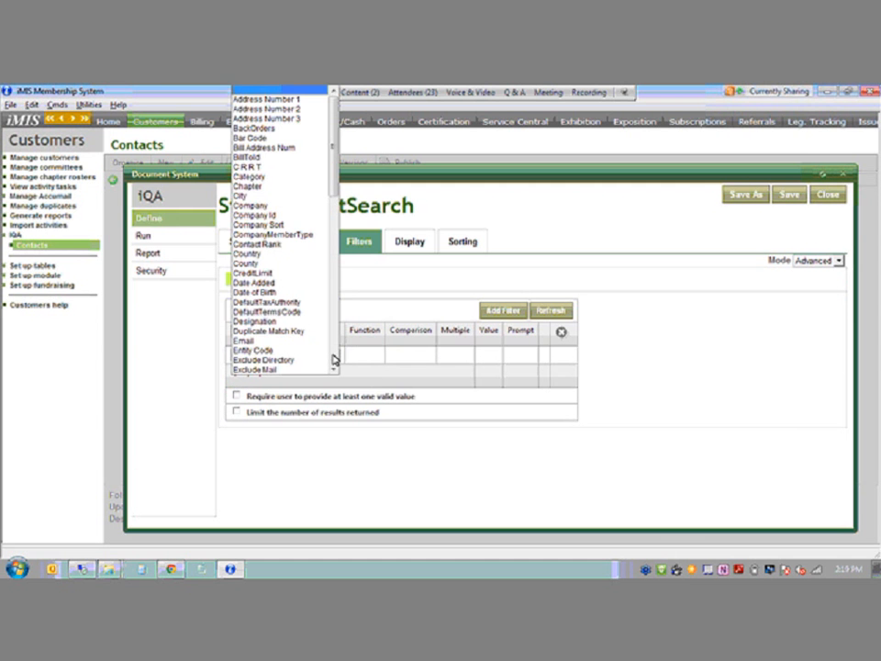
mouse_move(335, 154)
mouse_down()
mouse_move(334, 306)
mouse_move(327, 156)
mouse_up()
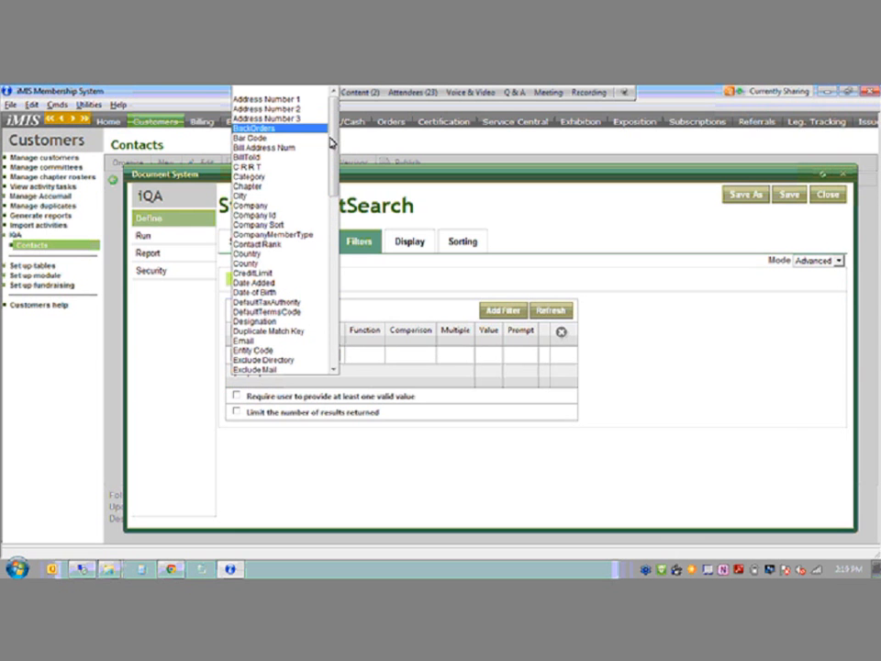
drag(331, 144, 334, 293)
click(279, 313)
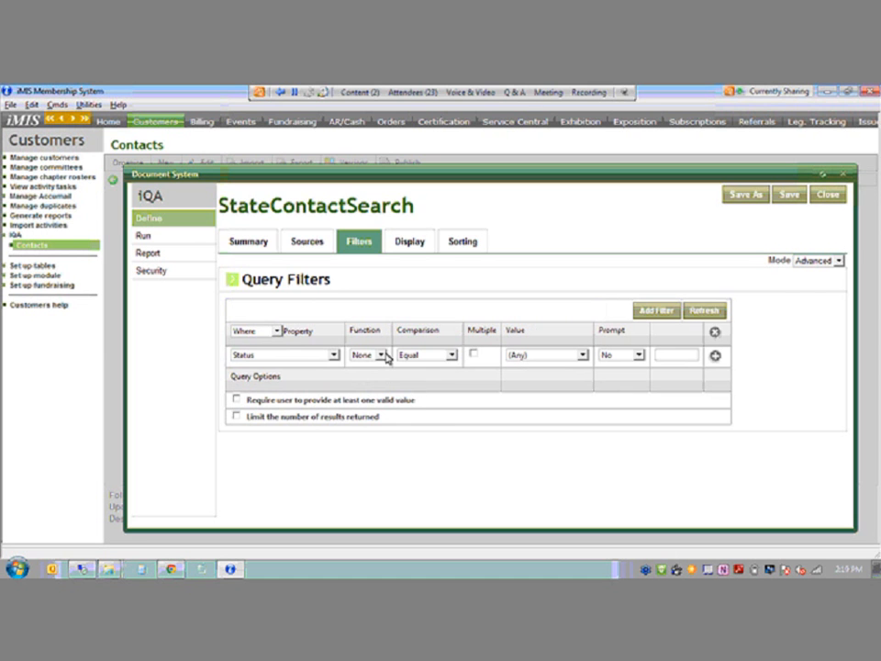
click(451, 355)
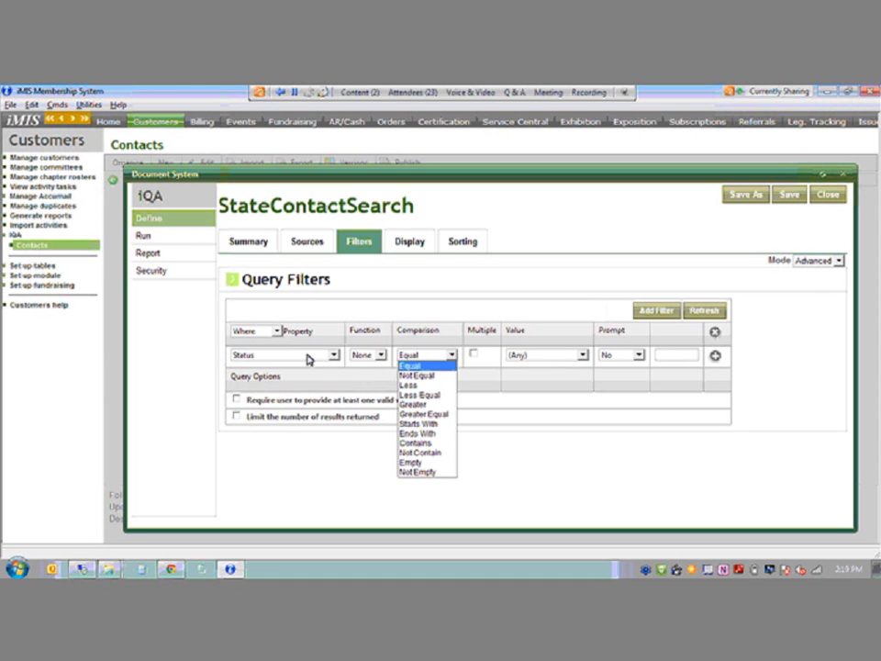
click(420, 366)
click(580, 355)
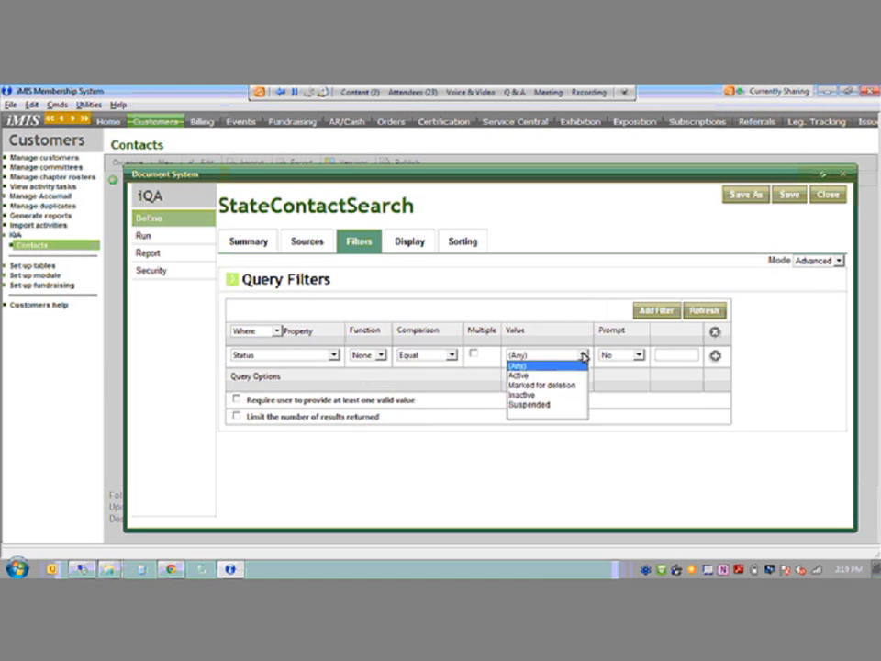
click(525, 375)
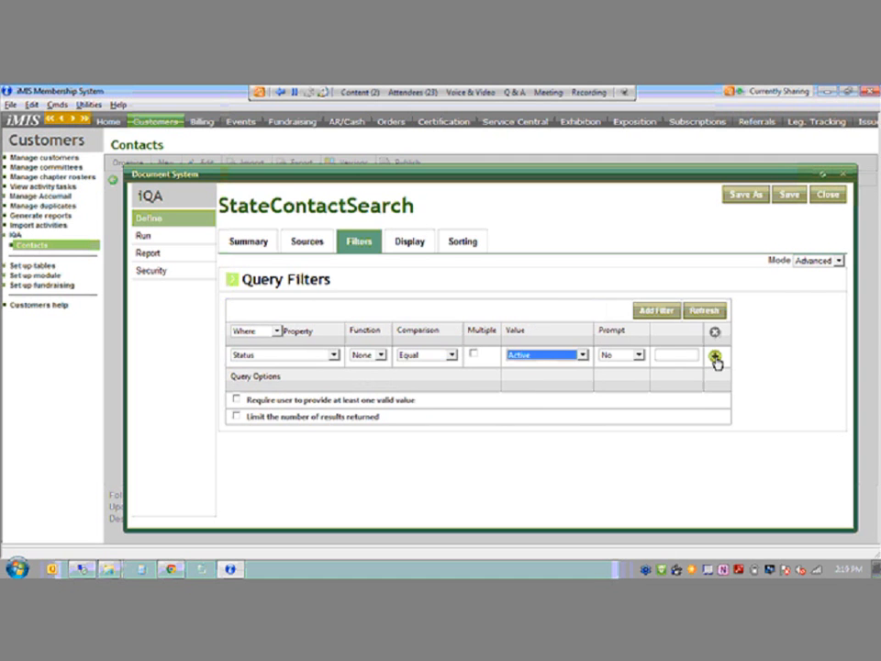
click(716, 358)
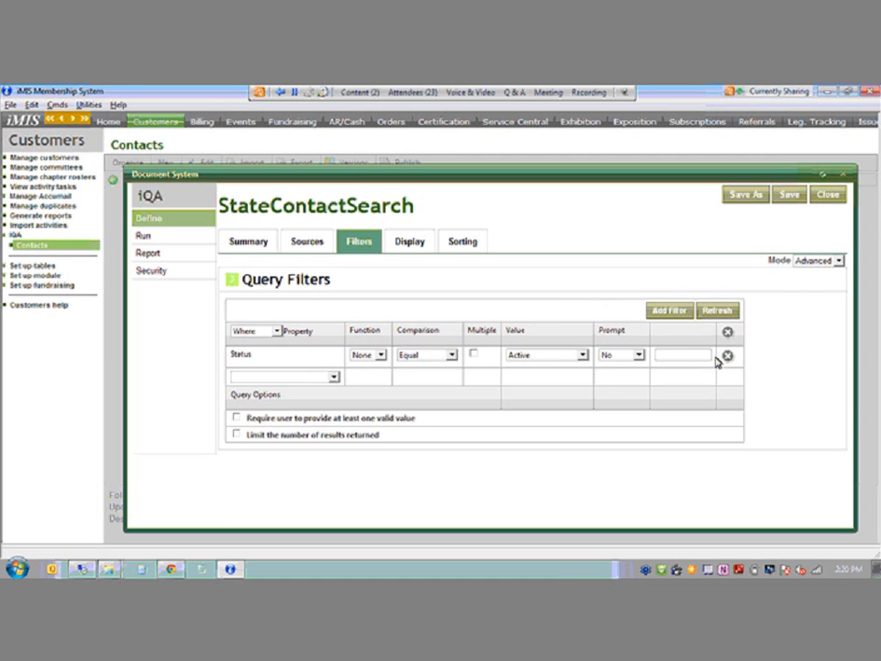
Add a second filter requiring the Is a Company property to equal No
click(334, 377)
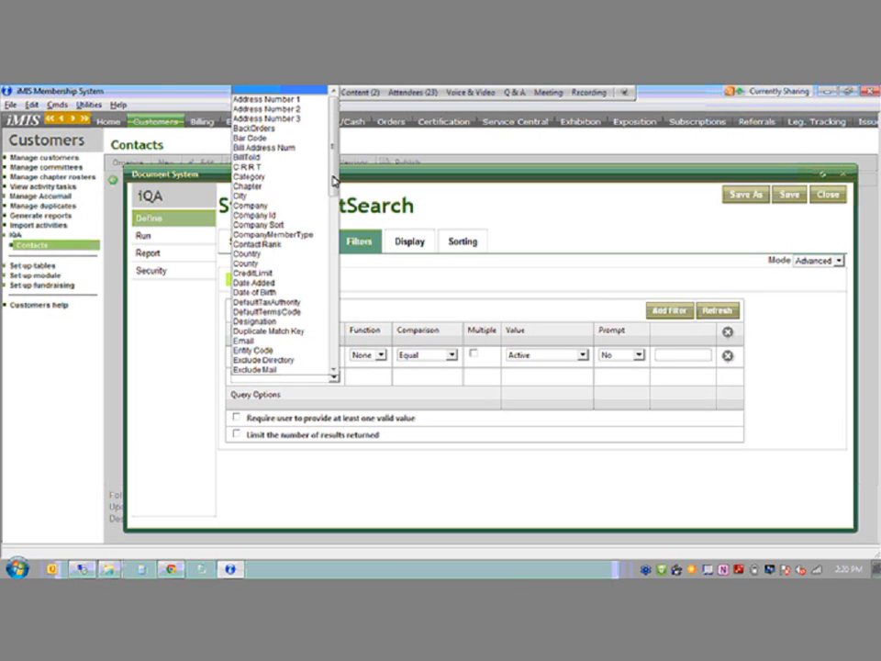
drag(334, 181, 349, 265)
click(275, 244)
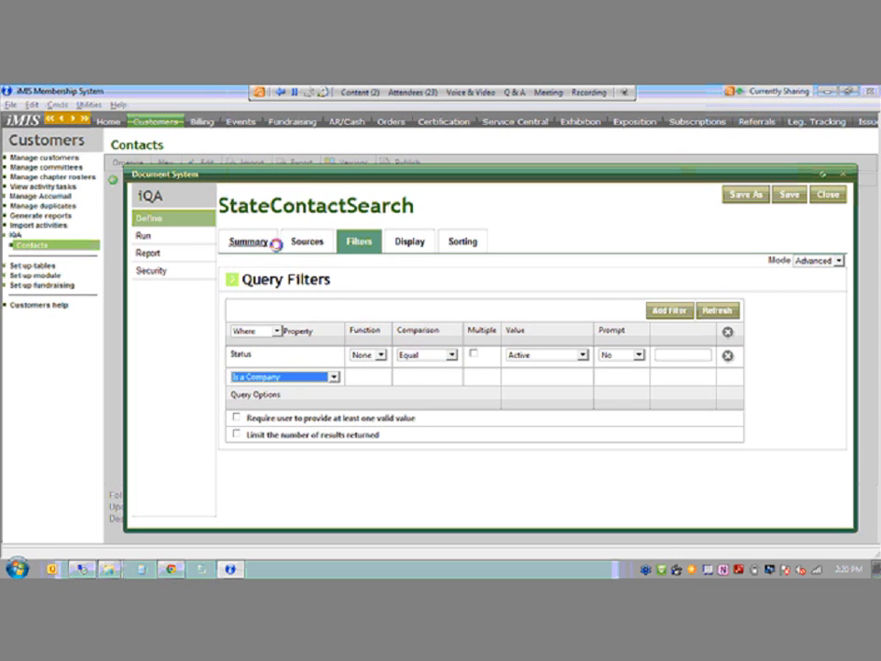
click(534, 377)
click(525, 409)
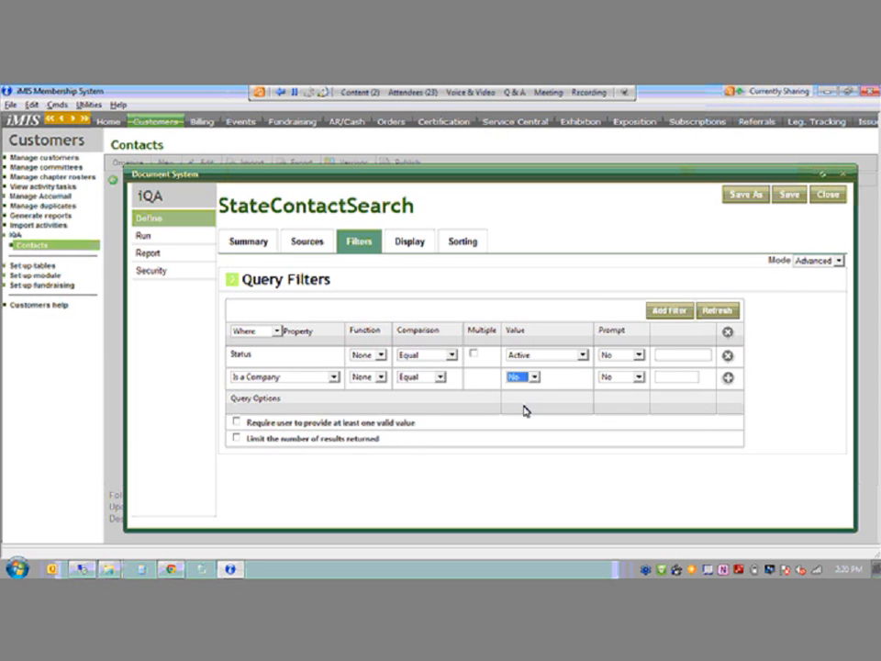
click(729, 379)
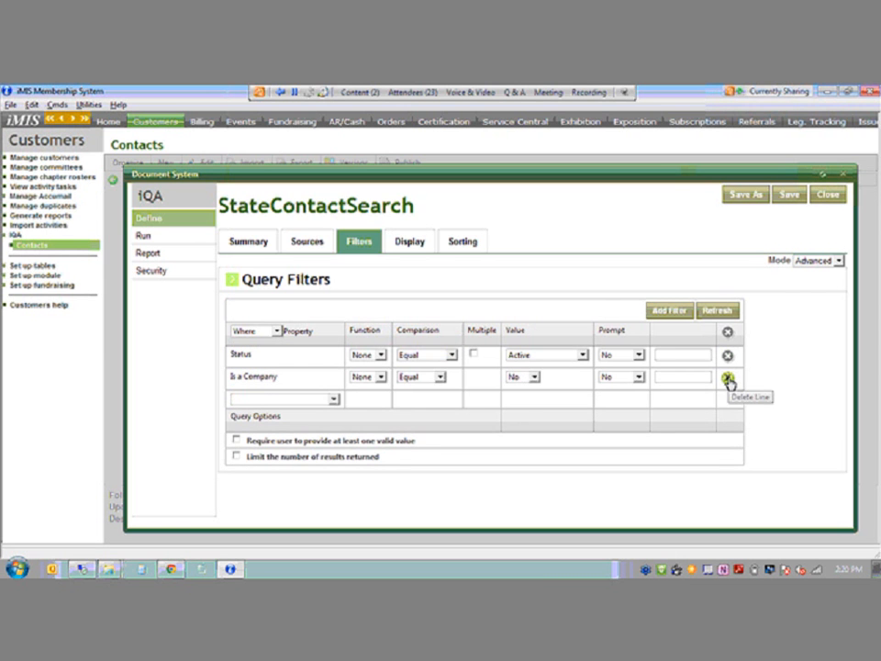
Choose State Province with an Equal comparison for the third filter, allow multiple values, and review the available states without selecting any
click(333, 399)
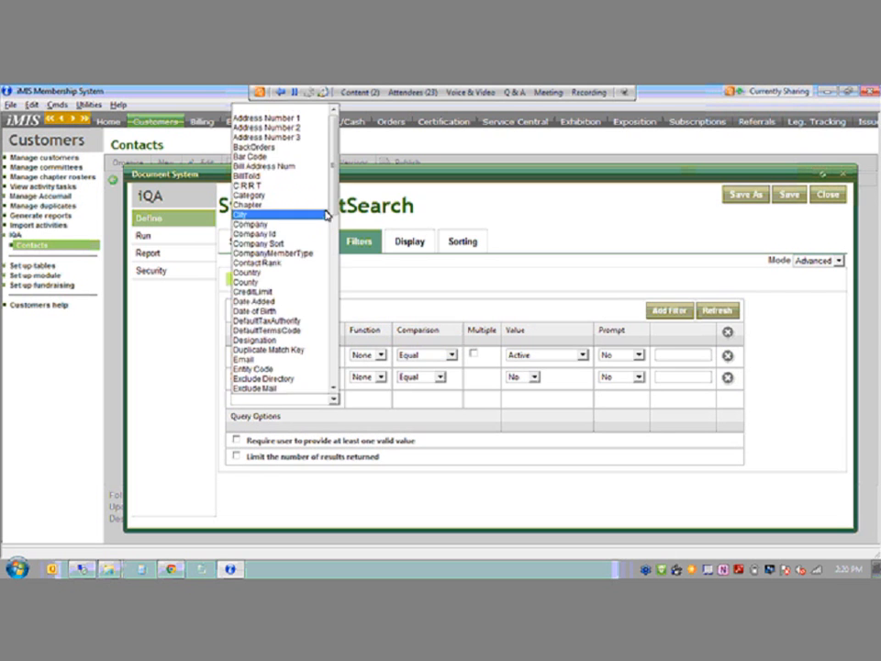
drag(333, 190, 345, 342)
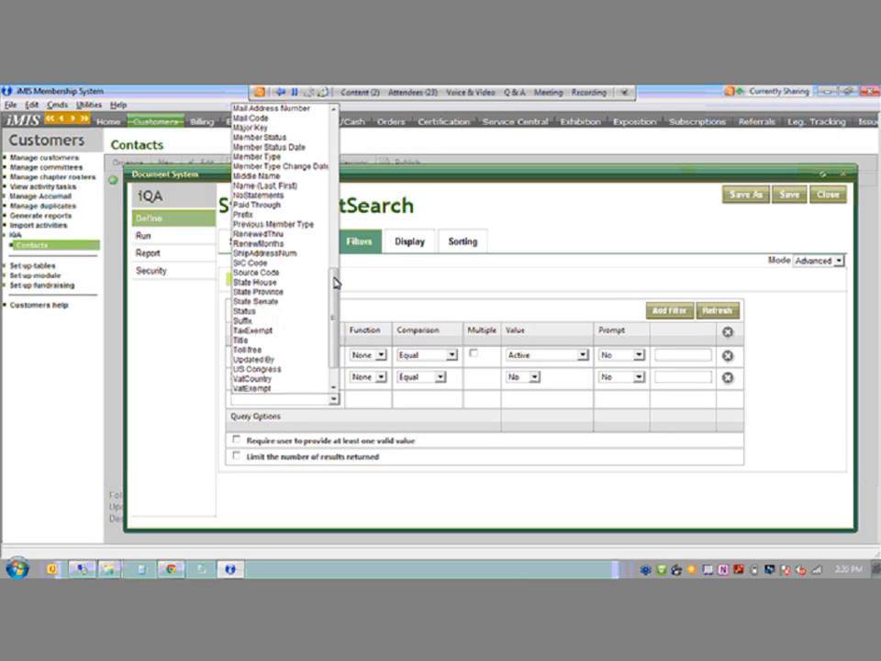
click(293, 291)
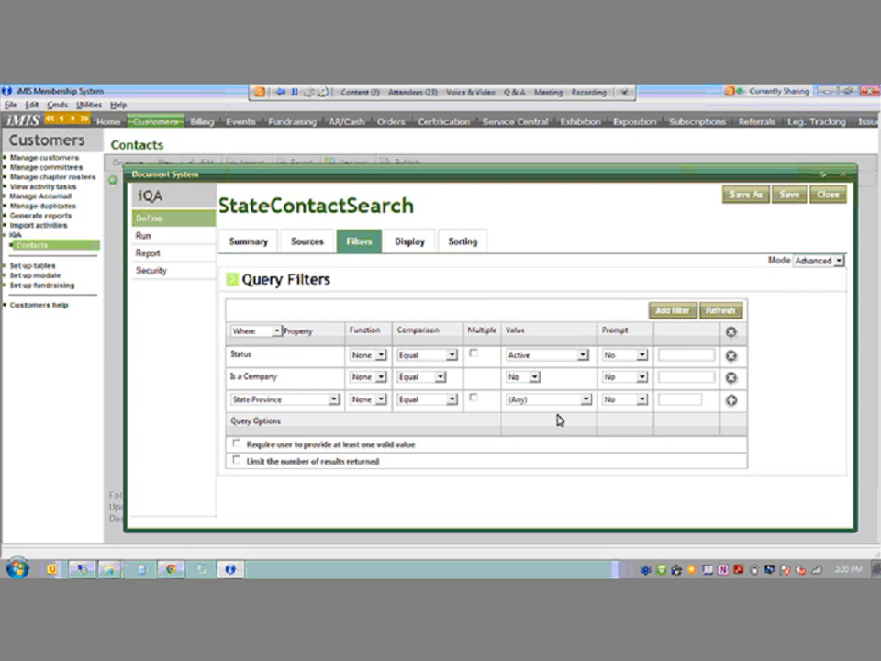
click(473, 401)
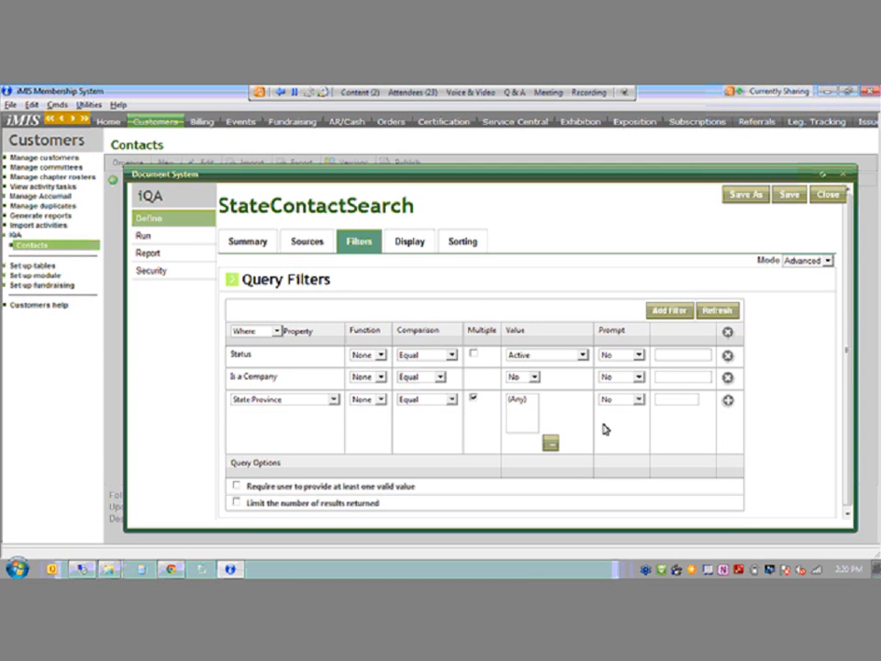
click(551, 443)
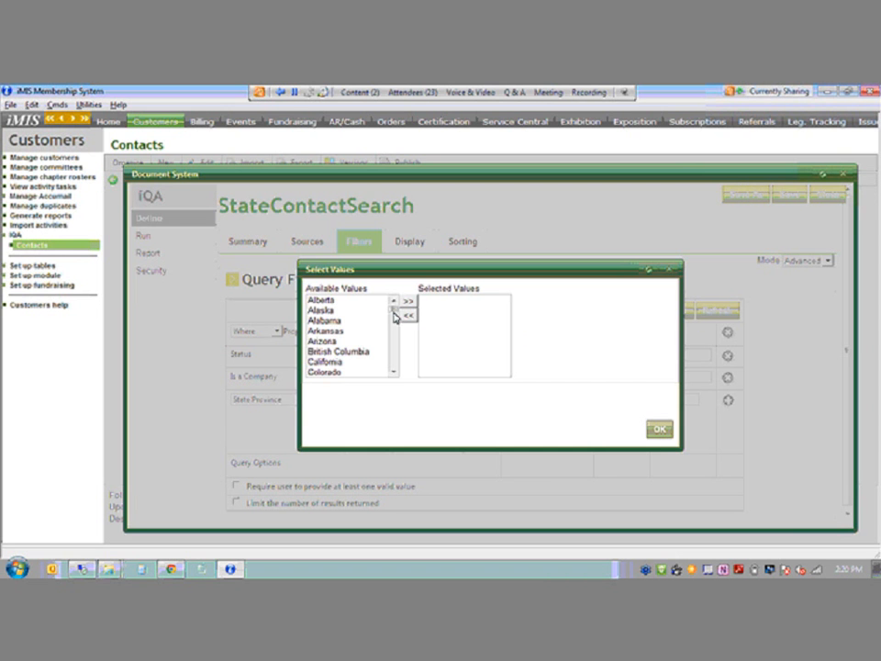
mouse_move(395, 310)
mouse_down()
mouse_move(399, 374)
mouse_move(388, 309)
mouse_up()
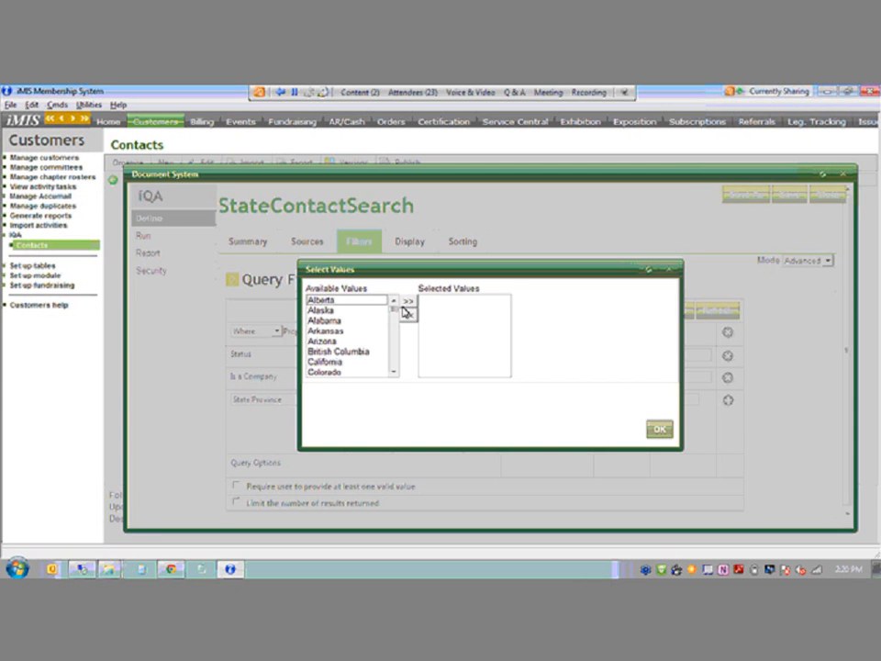
click(660, 432)
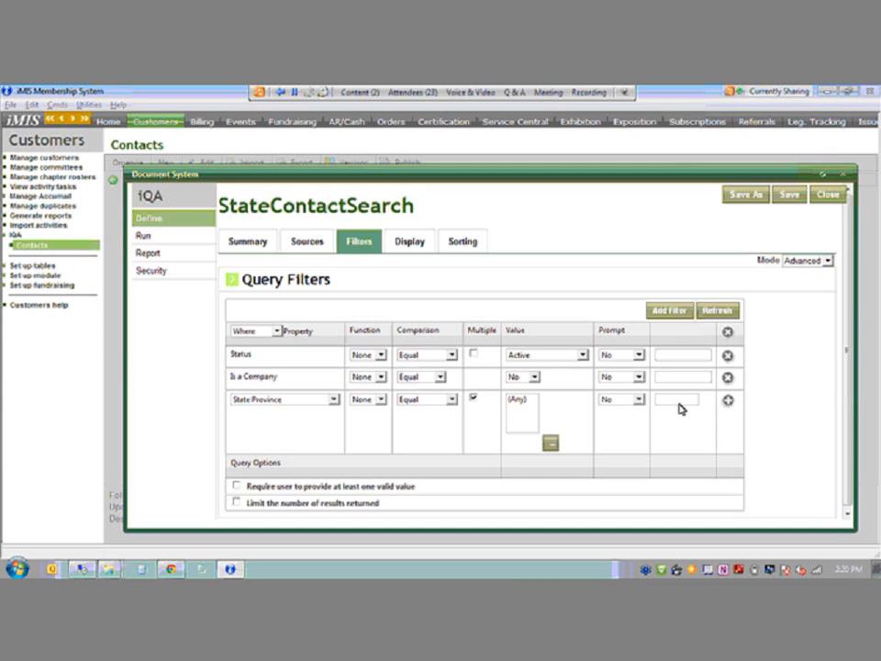
Make the State Province filter a Required prompt labelled "Please select a state" and add it to the query filters
click(638, 400)
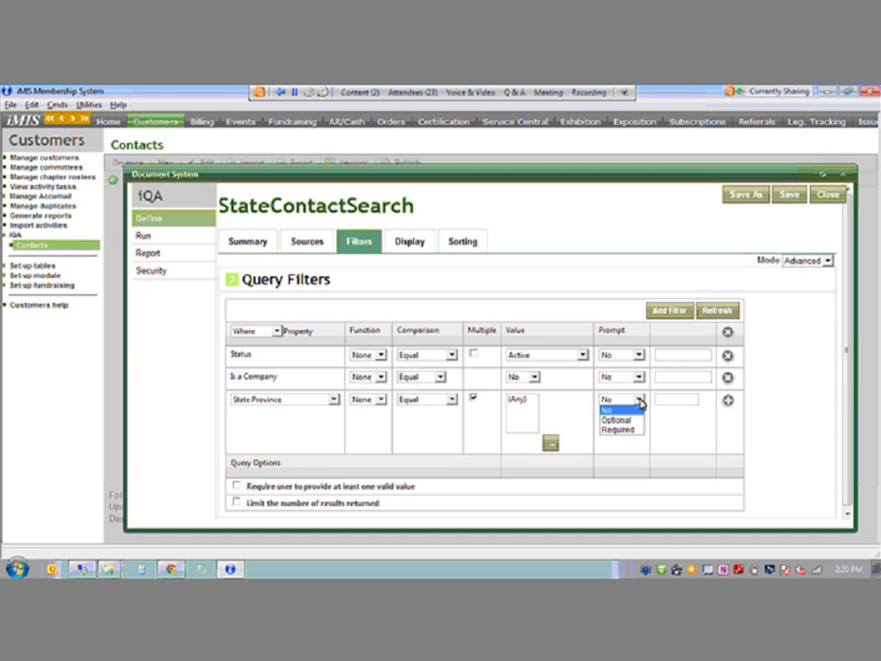
click(630, 431)
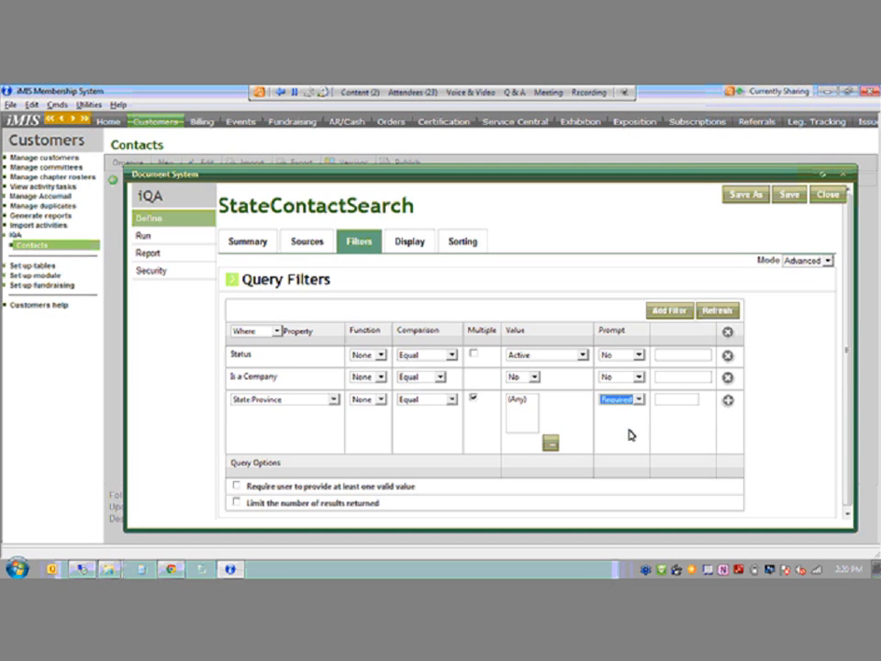
click(683, 401)
text(Please)
text( select)
text( a stat)
text(e)
click(730, 401)
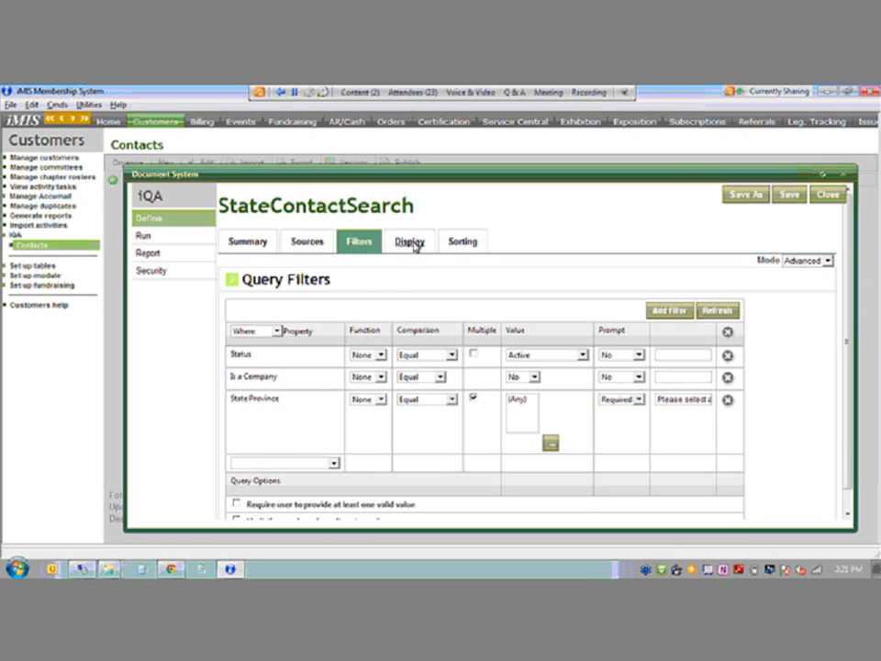
View all available properties for the query's display columns and select Email for display
click(414, 246)
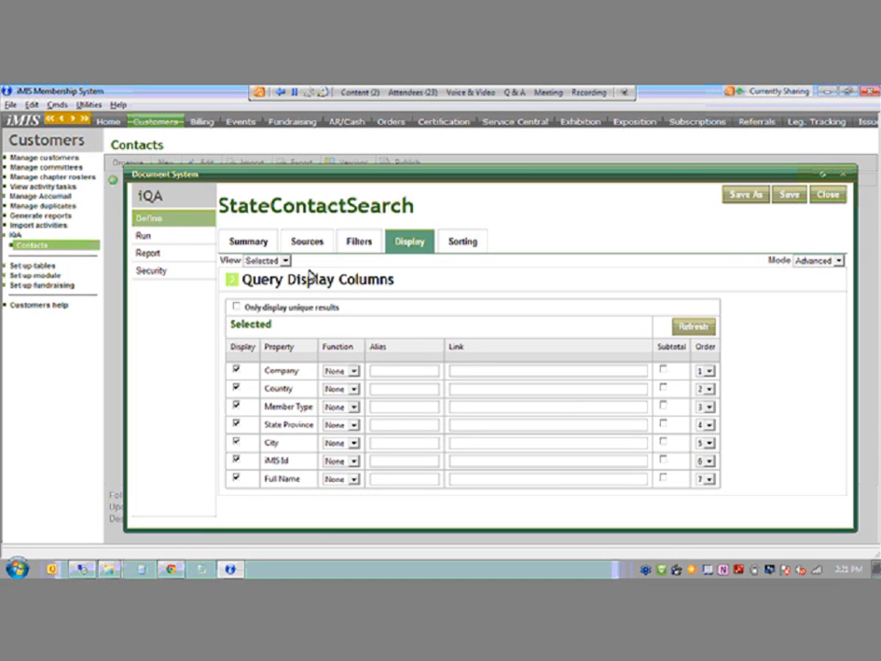
click(285, 261)
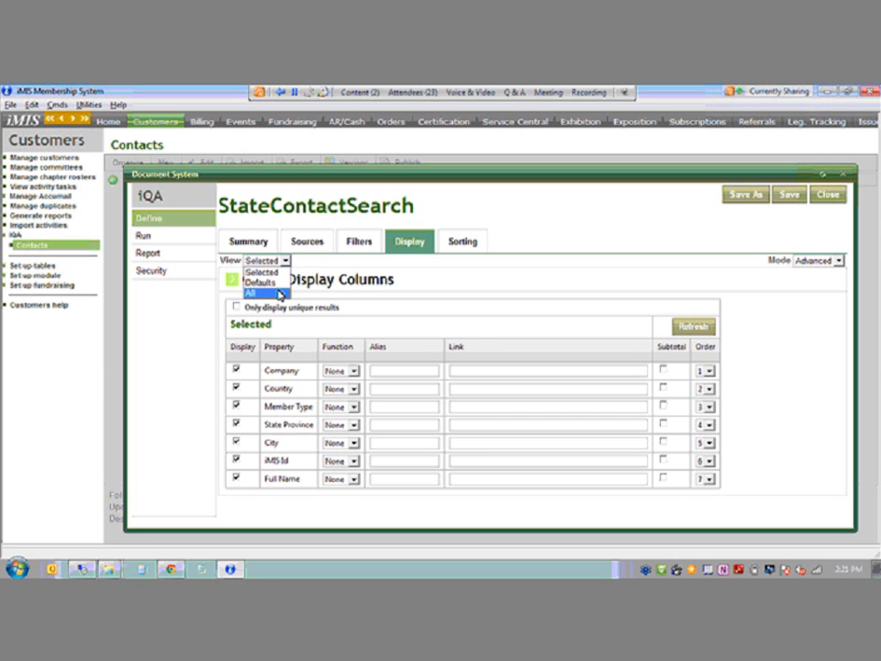
click(280, 292)
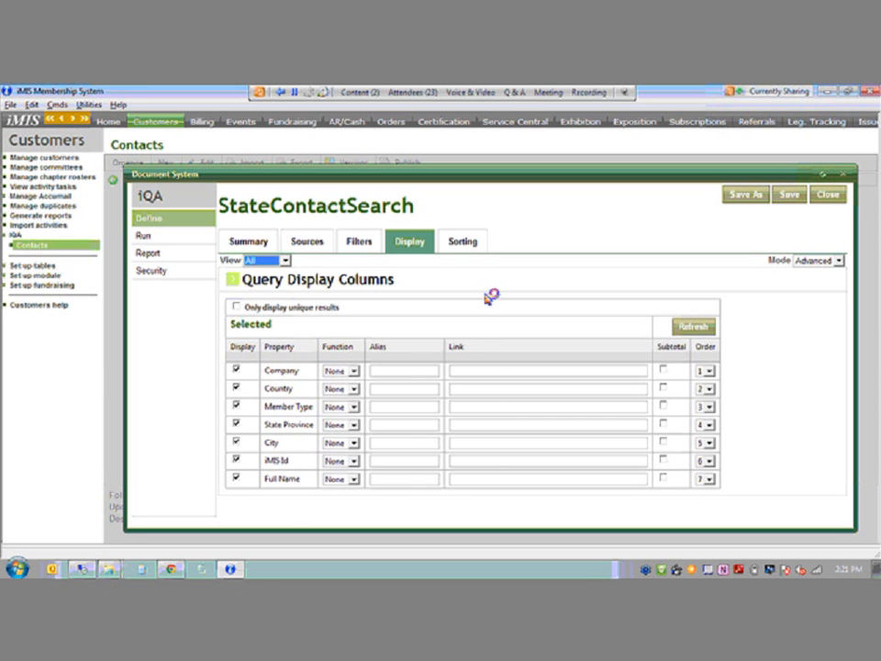
scroll(791, 346, down, 5)
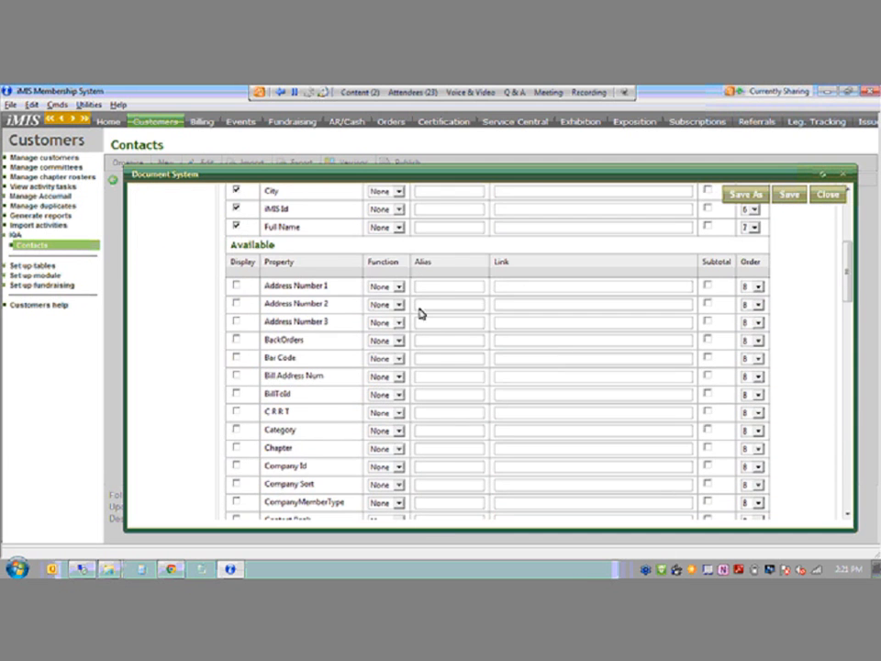
scroll(393, 350, up, 3)
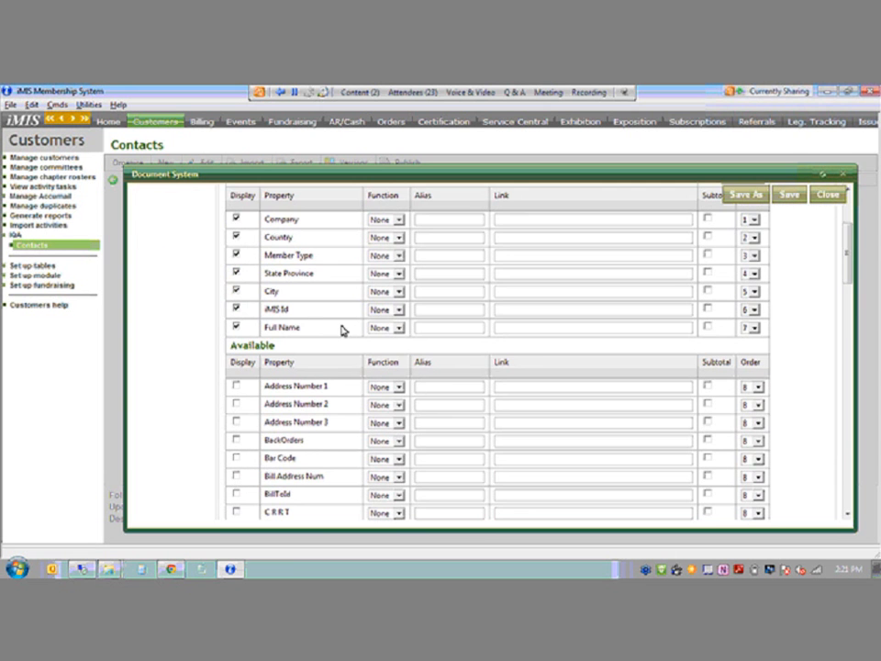
scroll(341, 329, down, 5)
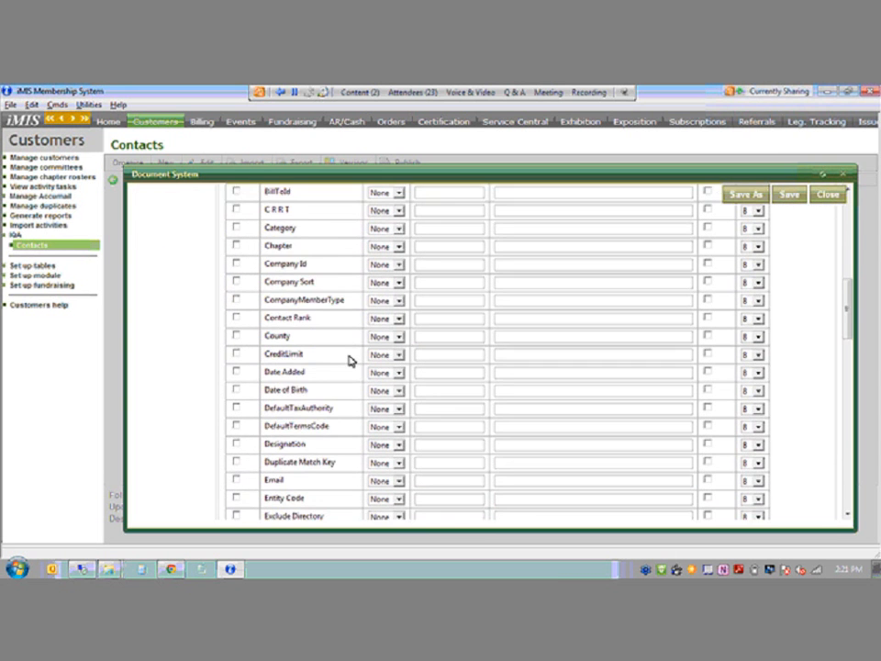
scroll(350, 359, down, 2)
scroll(350, 360, up, 10)
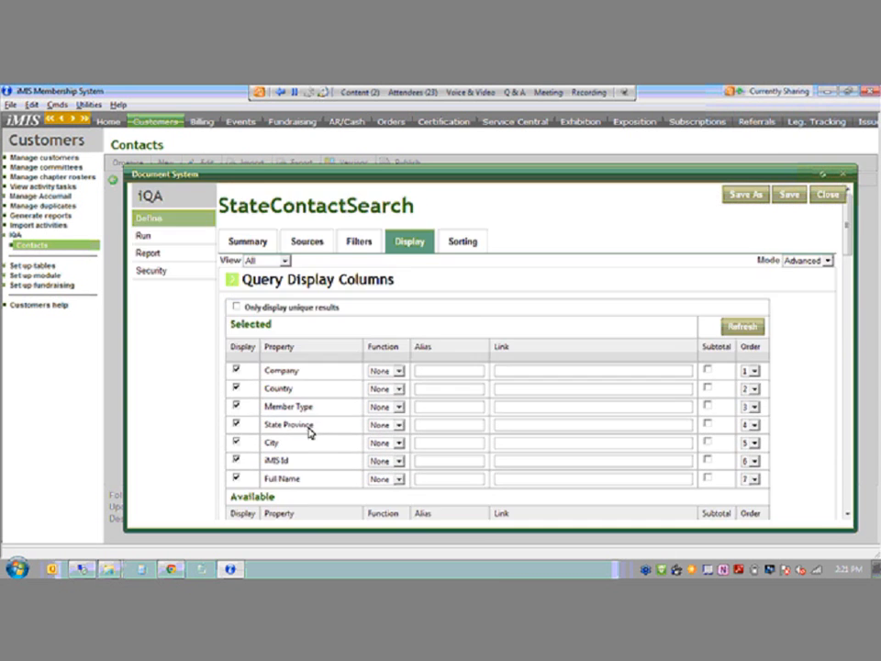
scroll(327, 419, down, 2)
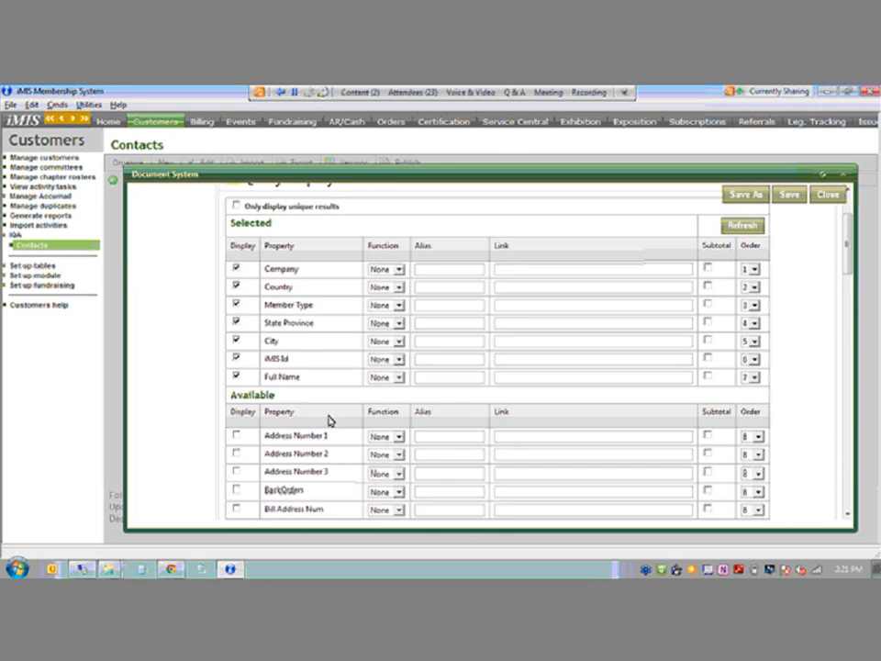
scroll(330, 421, down, 8)
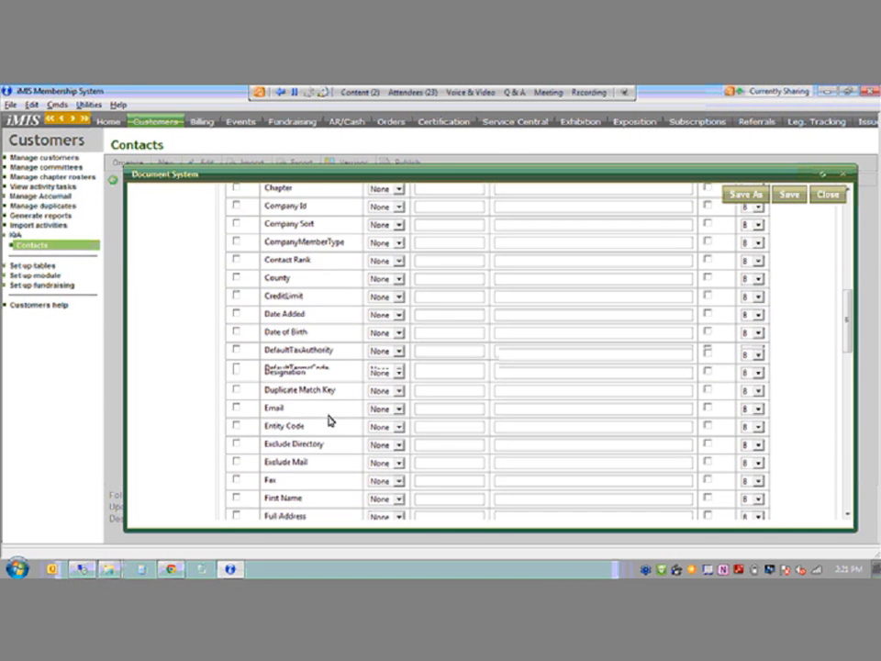
scroll(330, 420, down, 2)
click(237, 327)
Select Paid Through as another display column and refresh the list of selected columns
scroll(364, 385, down, 6)
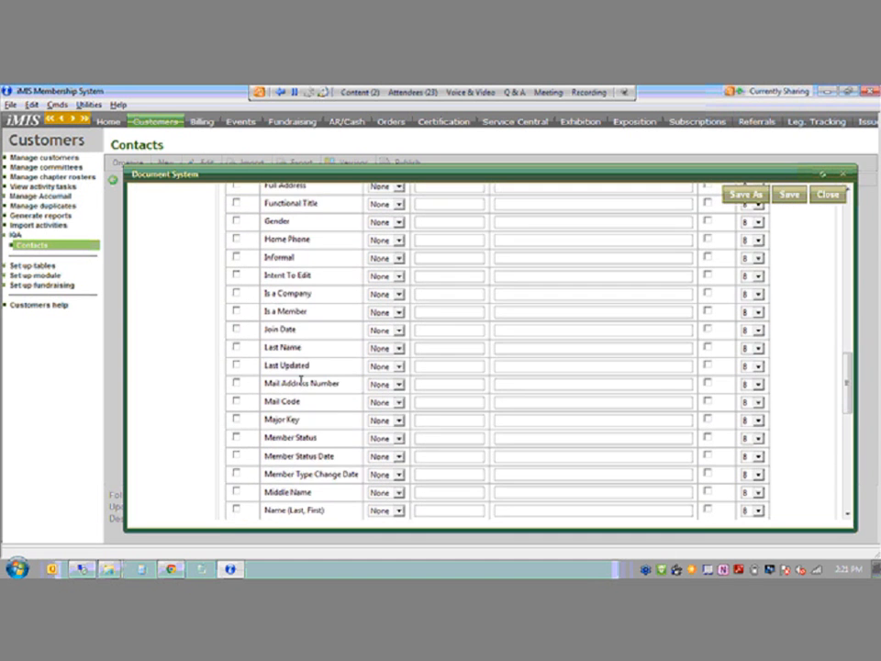
scroll(303, 384, down, 5)
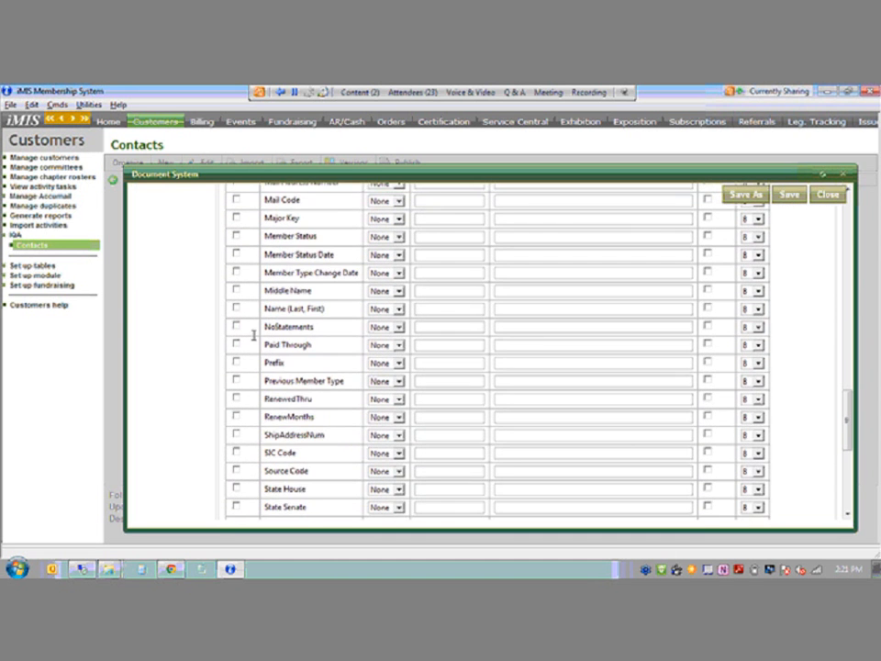
click(236, 344)
scroll(339, 408, down, 1)
scroll(340, 408, down, 2)
scroll(339, 408, down, 1)
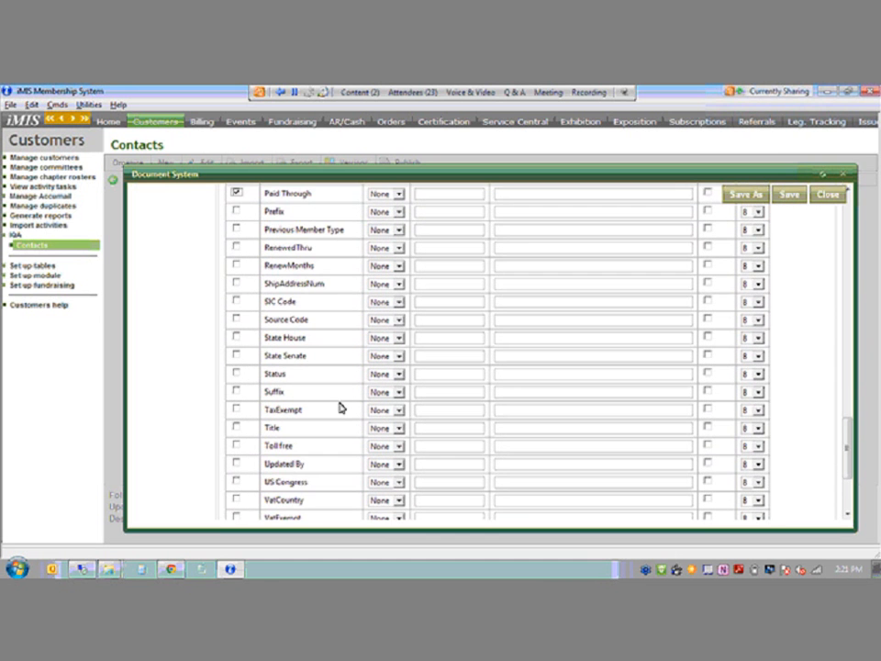
scroll(340, 408, up, 15)
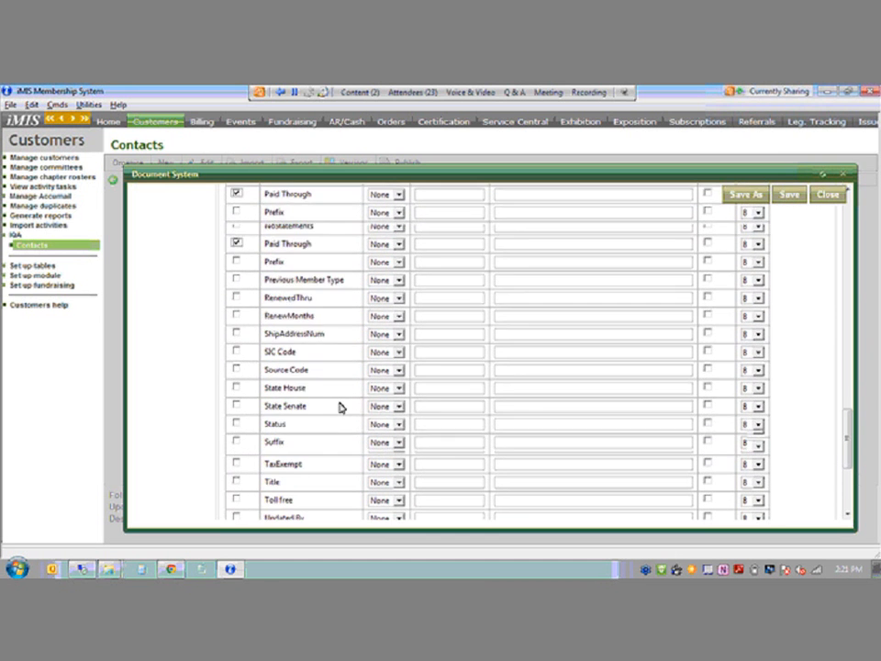
scroll(340, 407, up, 5)
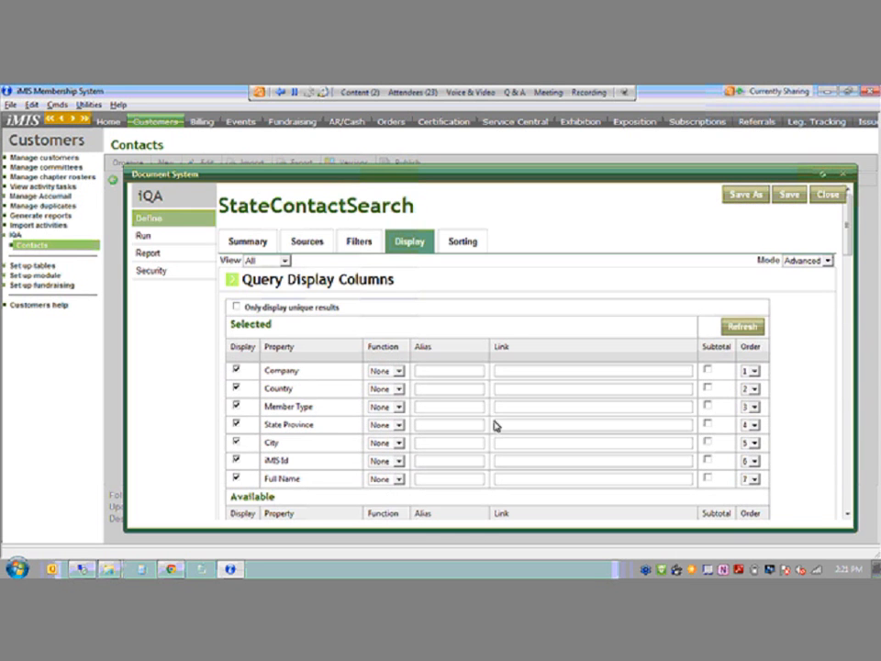
click(743, 329)
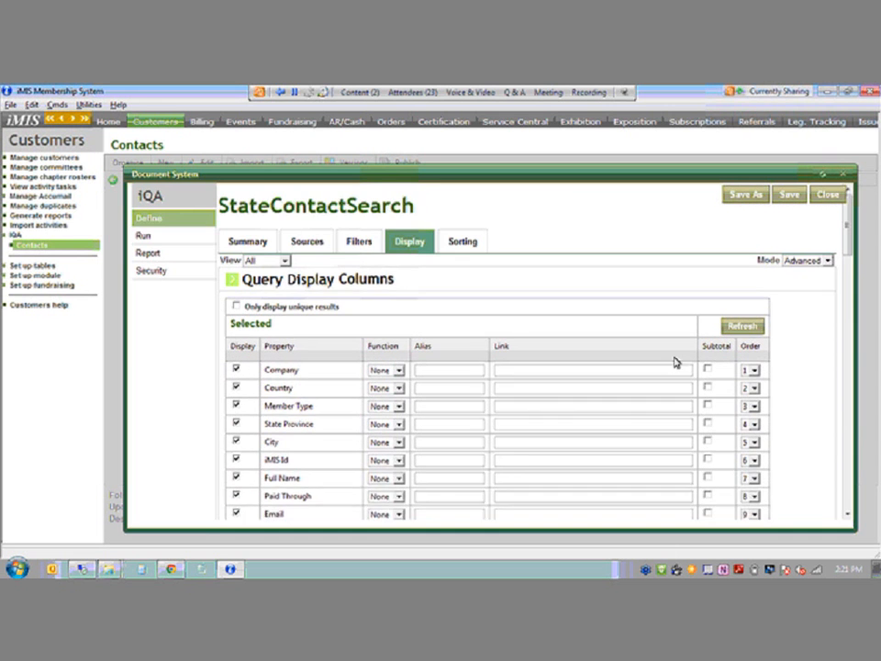
Move Full Name to order 1 in the display columns and refresh the list
scroll(529, 476, down, 1)
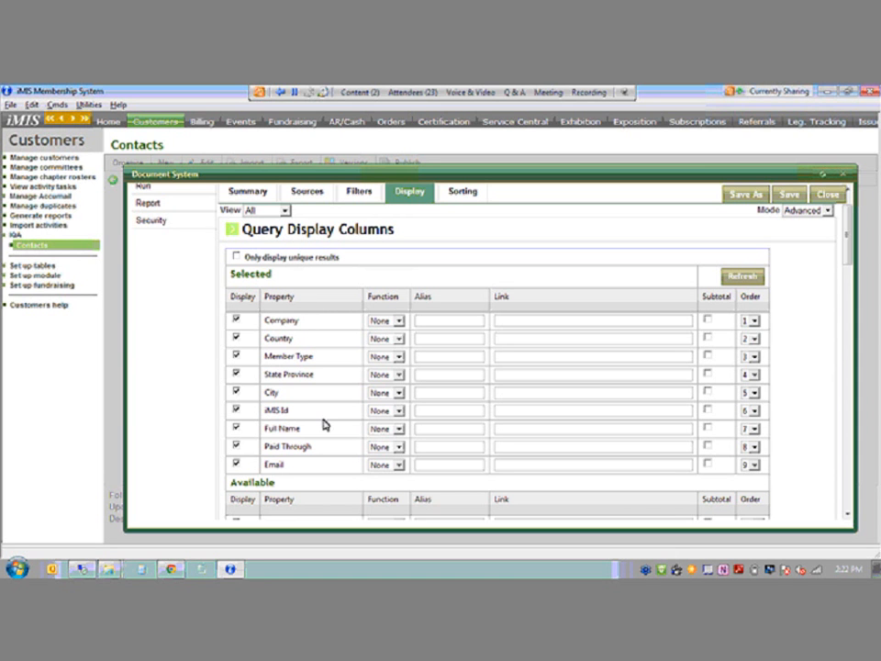
click(754, 432)
click(749, 446)
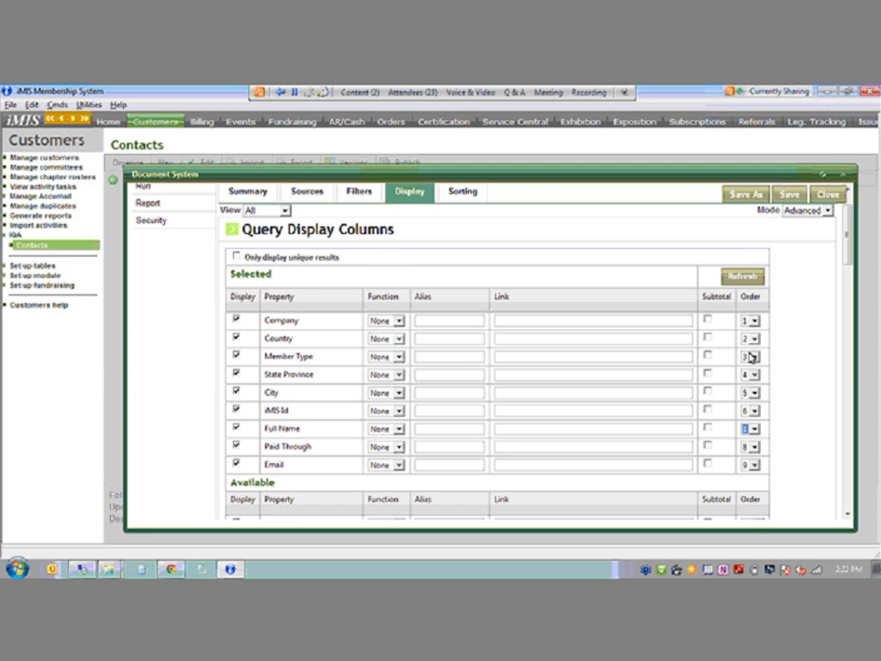
click(752, 283)
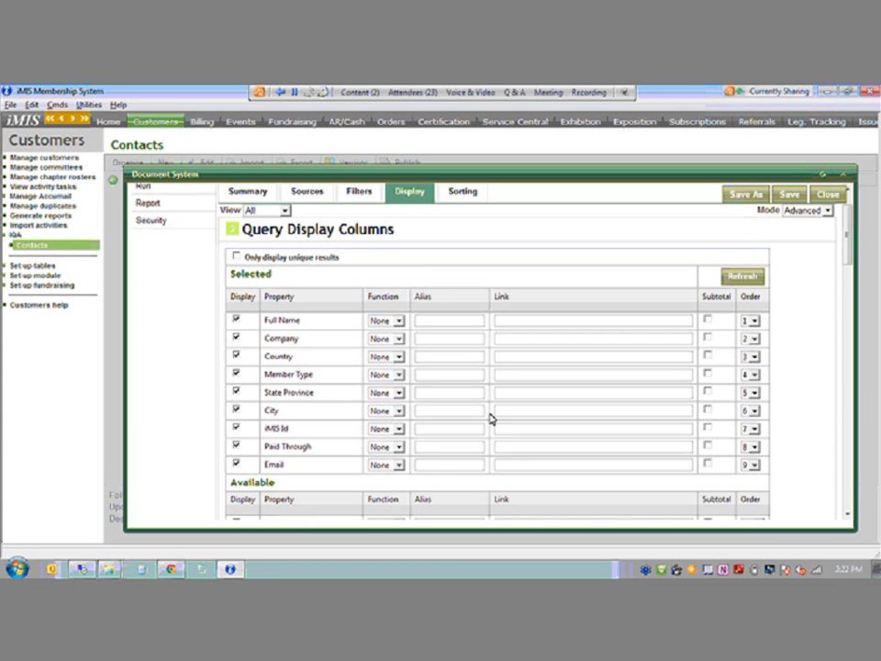
Move Country to order 7 in the display columns and refresh the list
click(755, 359)
click(753, 427)
click(752, 279)
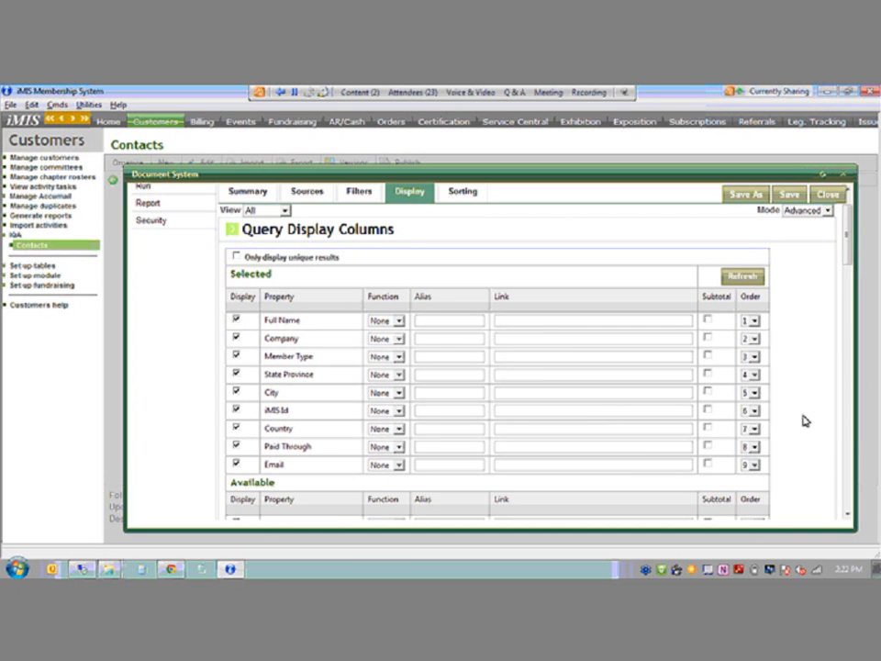
Move iMIS Id to order 1 in the display columns and give it the alias key_contact
click(755, 412)
click(753, 423)
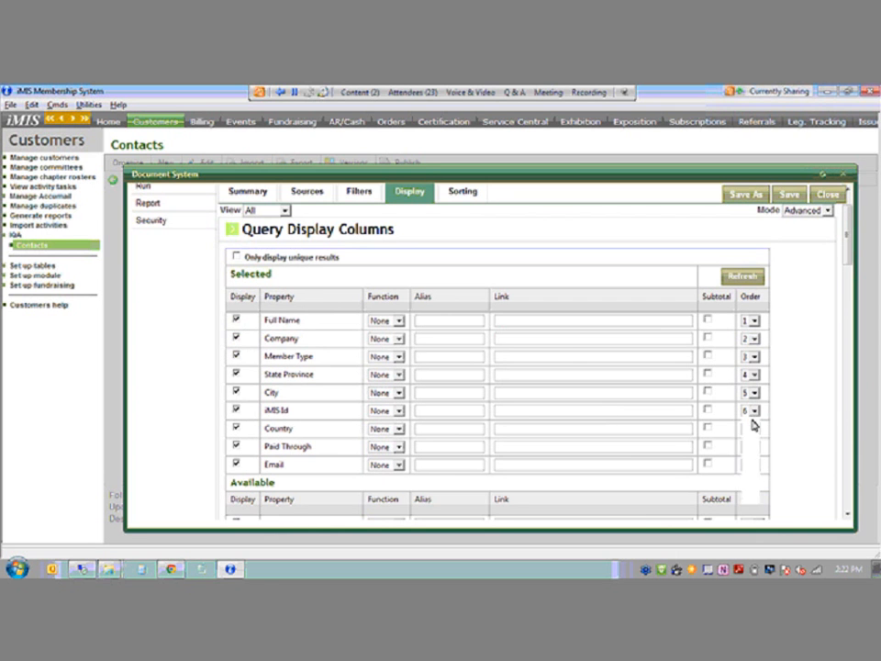
click(745, 277)
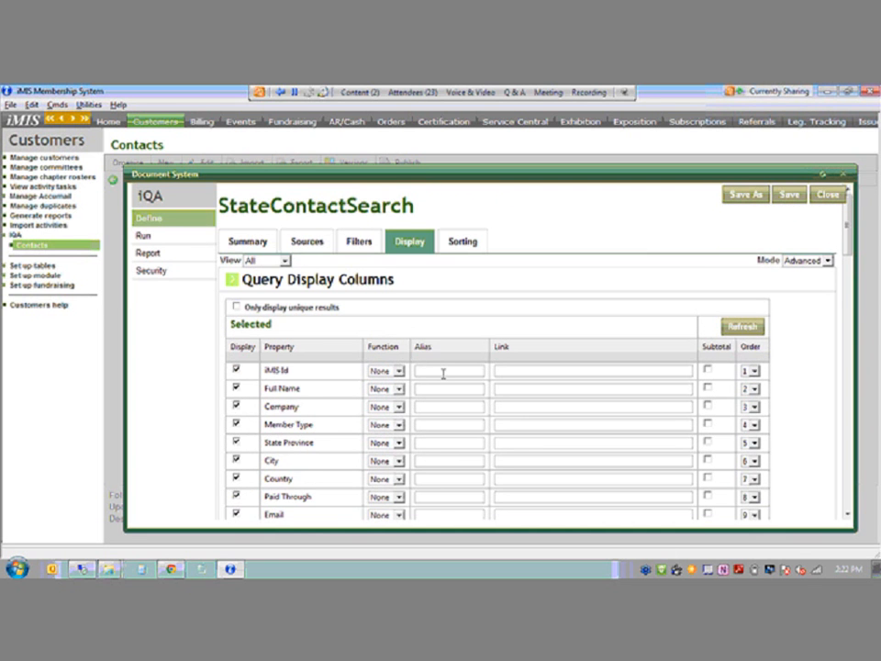
click(443, 374)
text(Key_contact)
Add a priority 1 sort on the Name (Last, First) property in Ascending direction
click(463, 244)
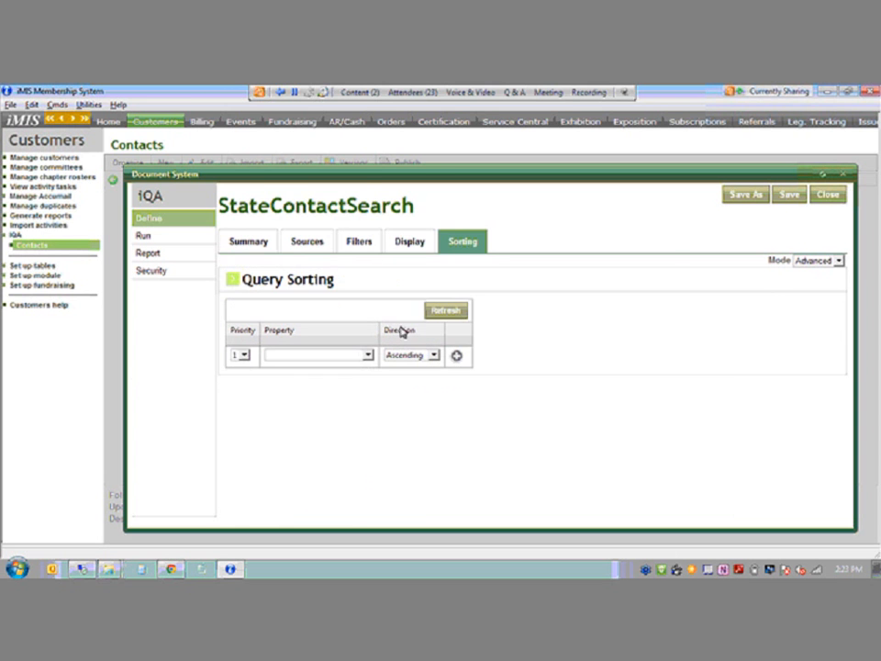
click(369, 356)
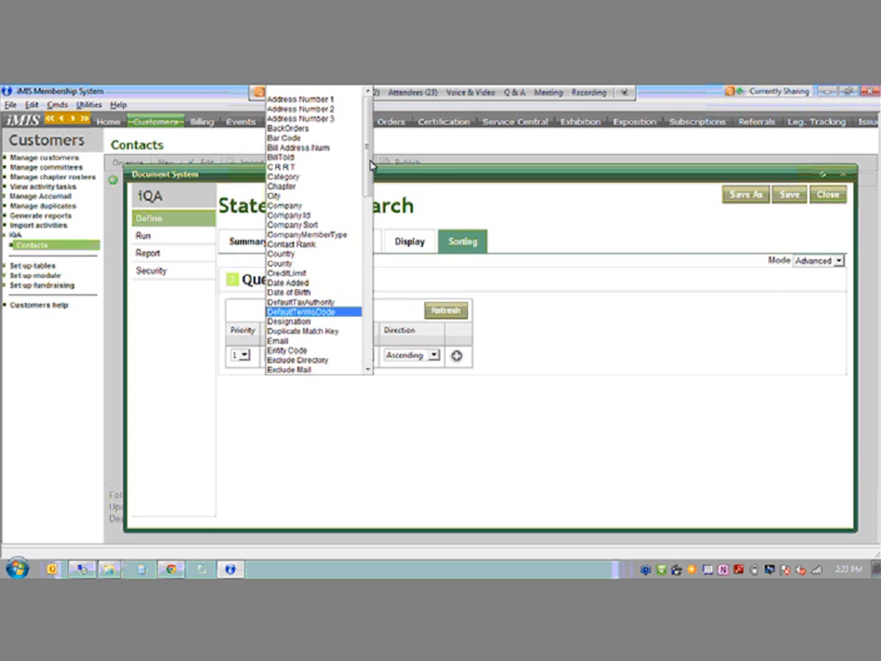
scroll(371, 190, down, 2)
drag(371, 190, 368, 281)
click(323, 275)
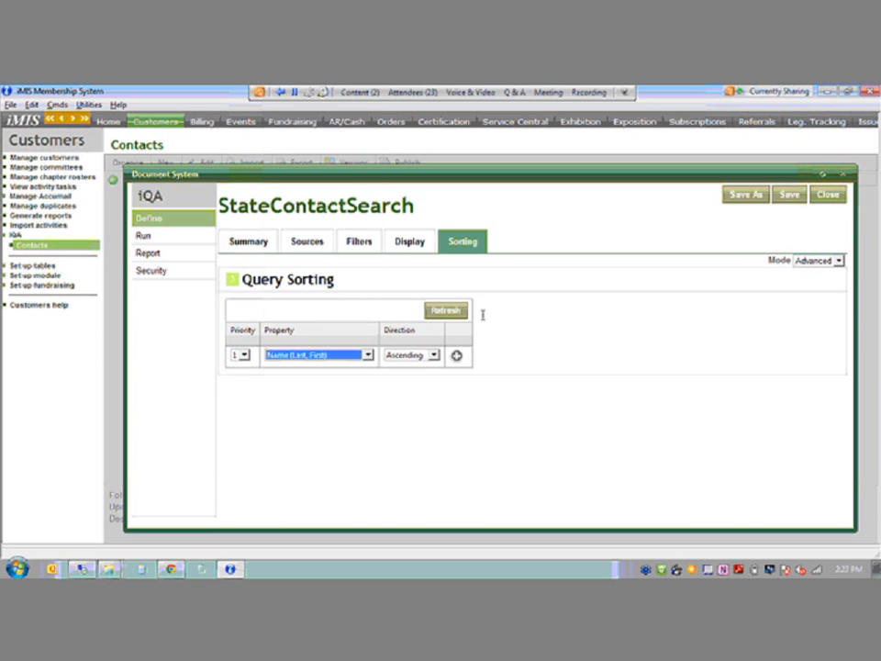
click(457, 357)
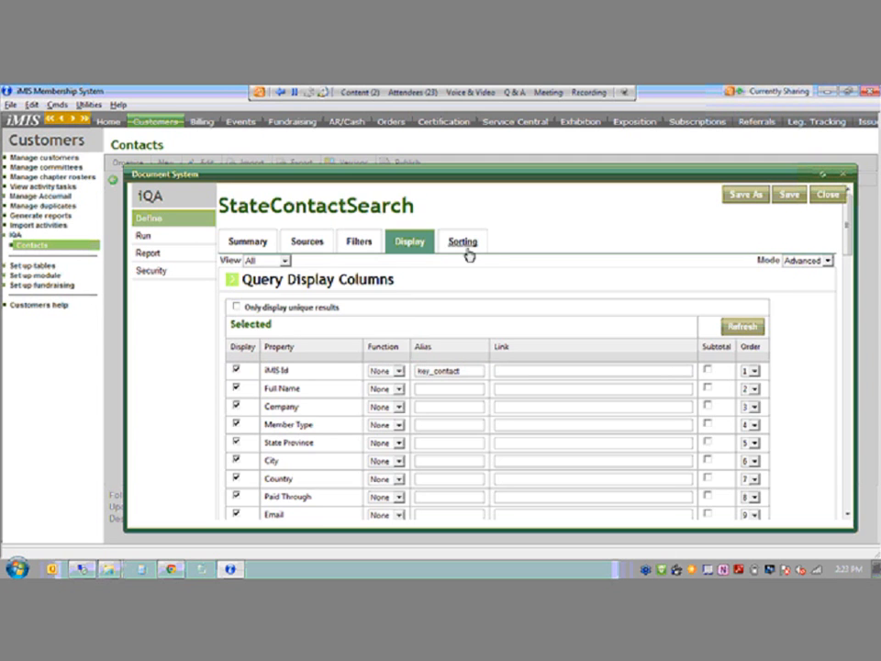
Save the query under the name StateContactSearch in the webinar folder
click(464, 244)
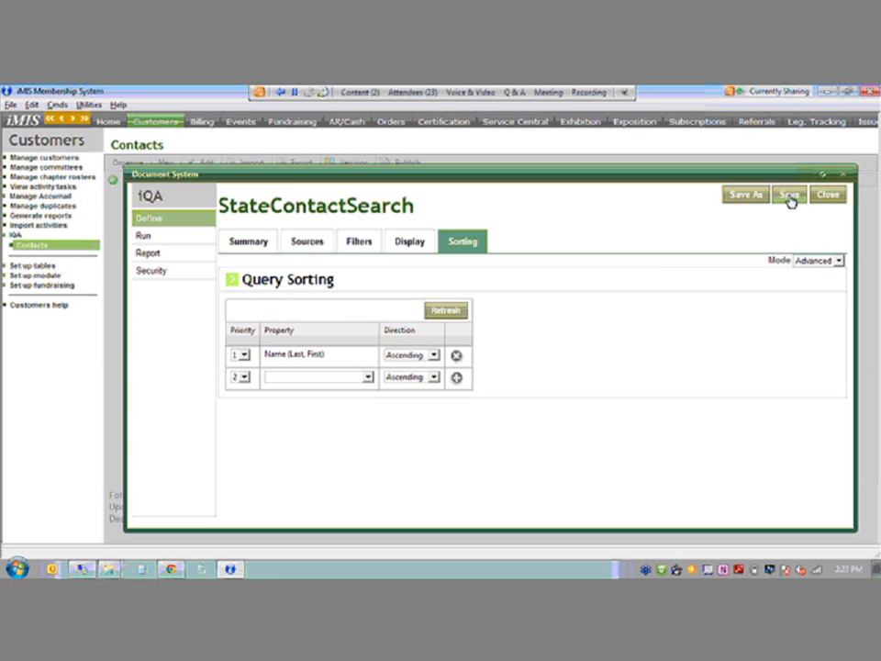
click(789, 197)
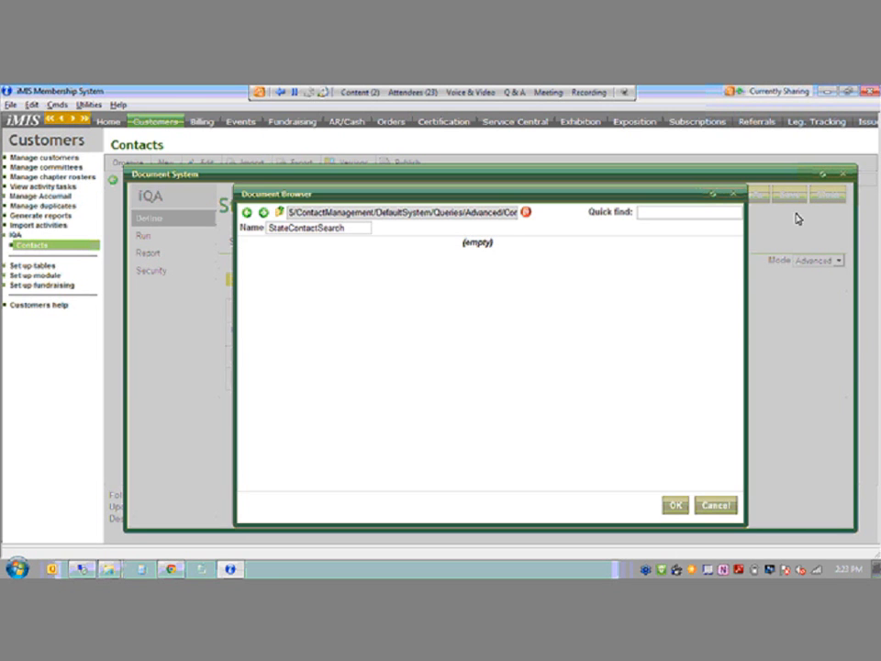
click(675, 505)
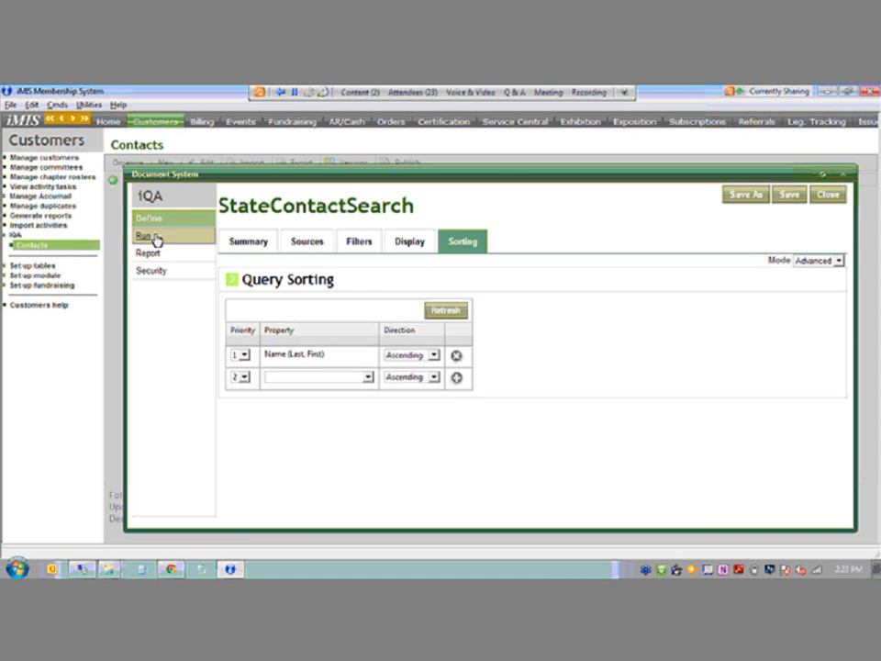
Run the StateContactSearch query with Alaska and California selected for the state prompt
click(157, 240)
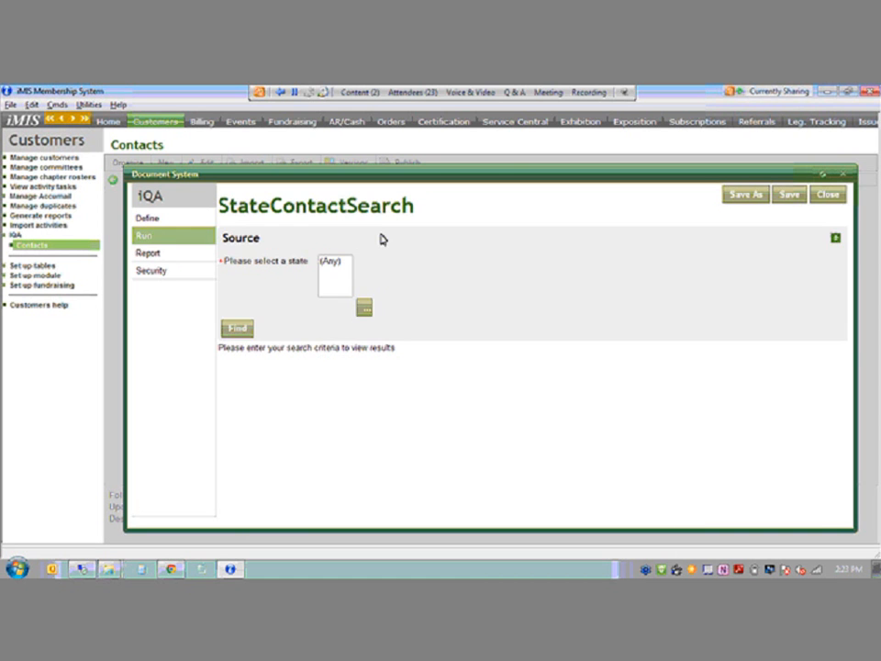
click(365, 309)
click(326, 311)
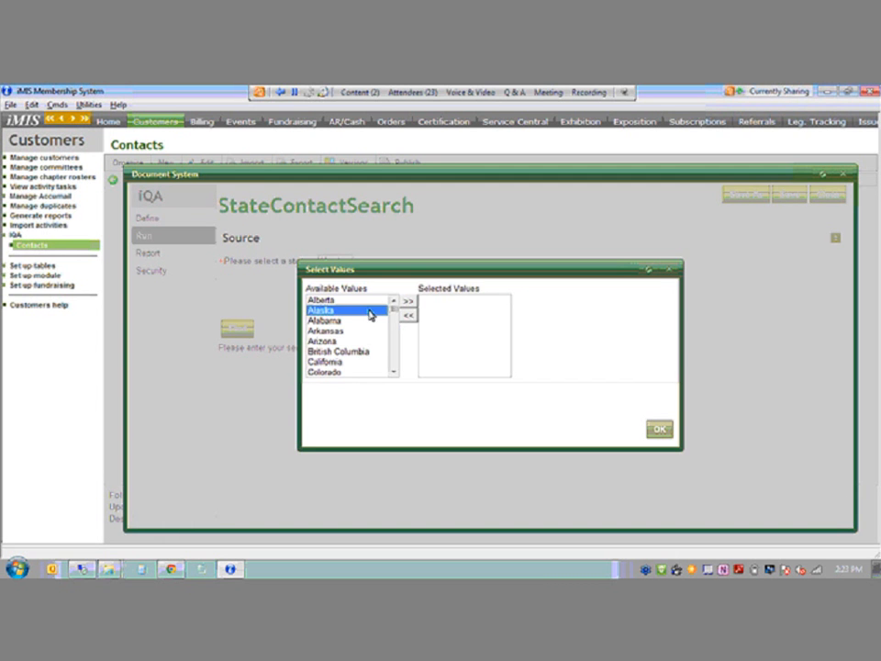
click(407, 301)
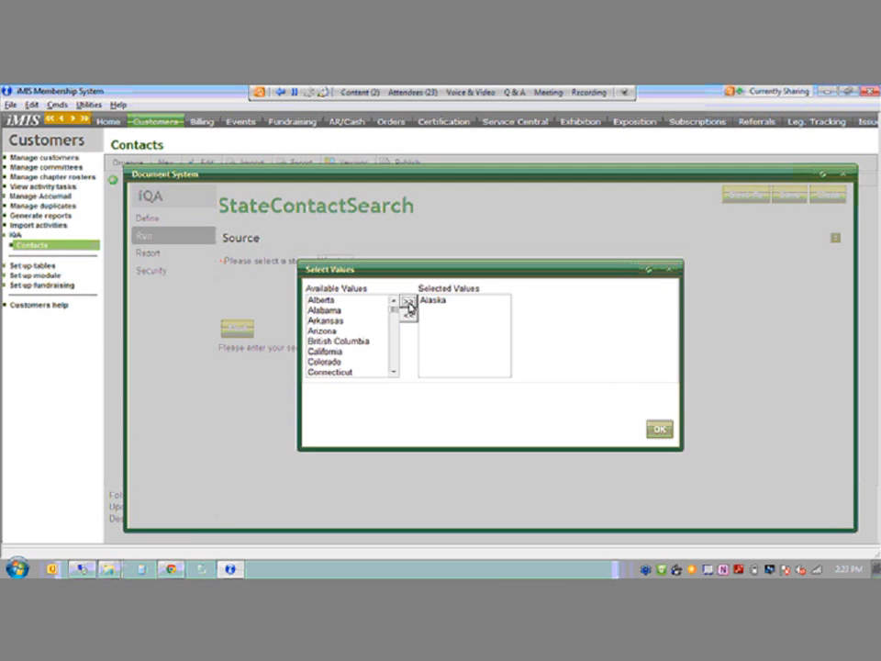
click(332, 352)
click(407, 302)
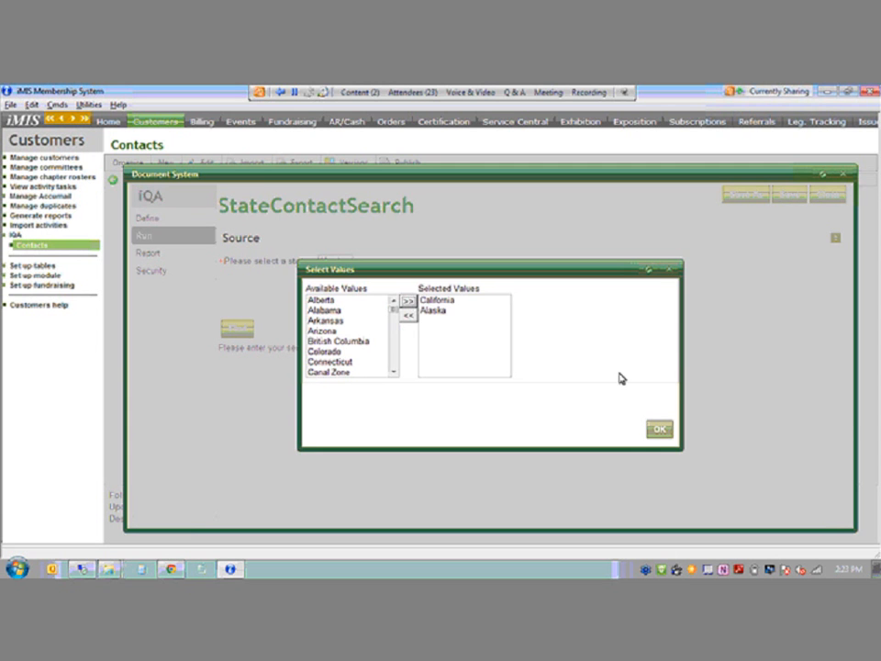
click(659, 429)
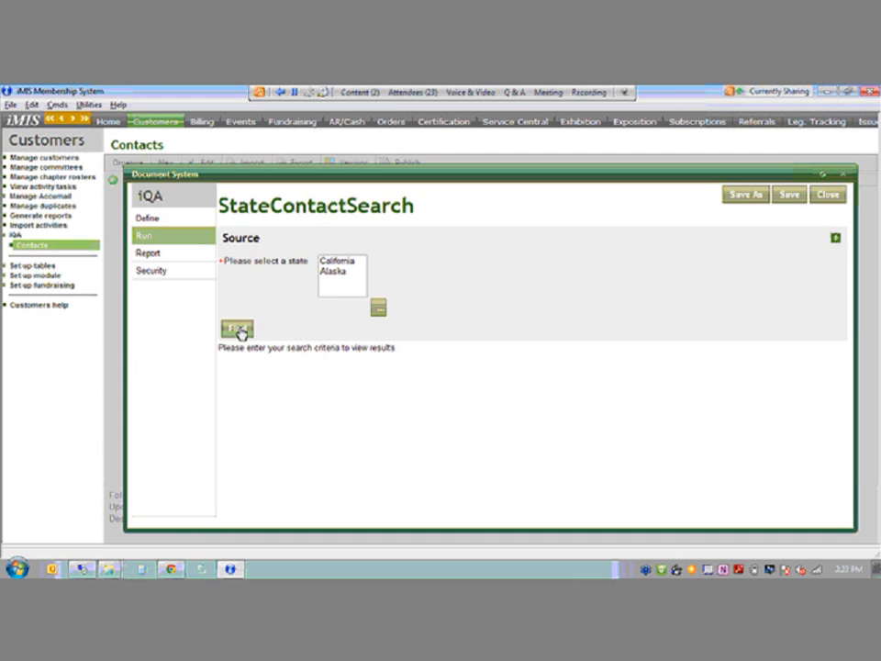
click(239, 330)
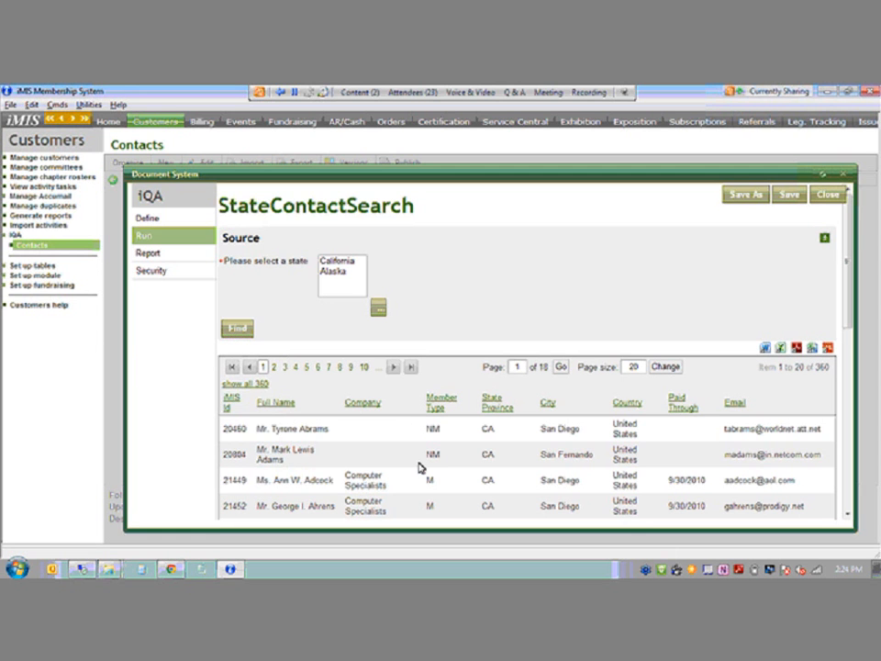
Page through the query results, then sort them by Paid Through and by Company, each ascending and descending
click(393, 368)
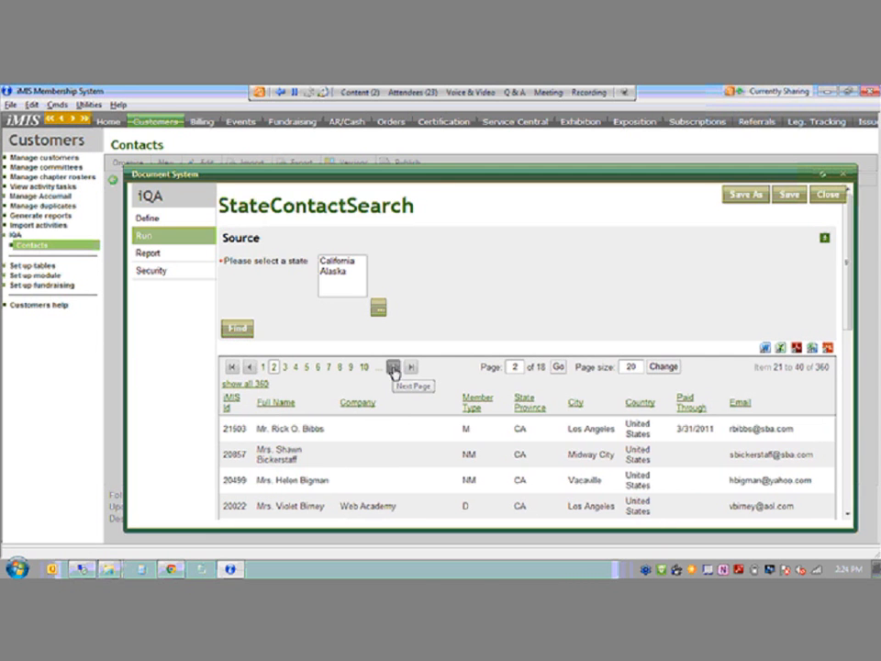
click(394, 368)
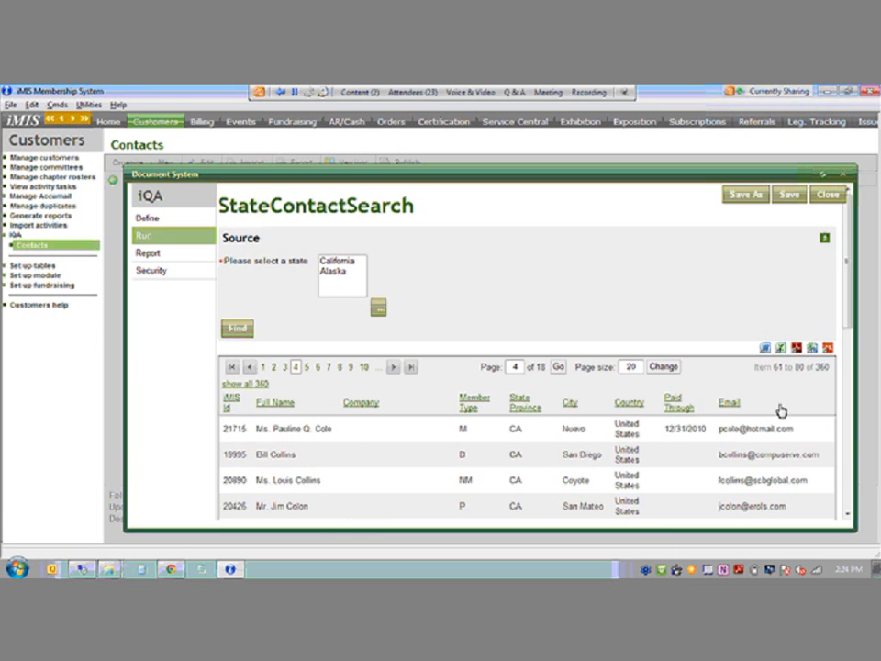
click(684, 412)
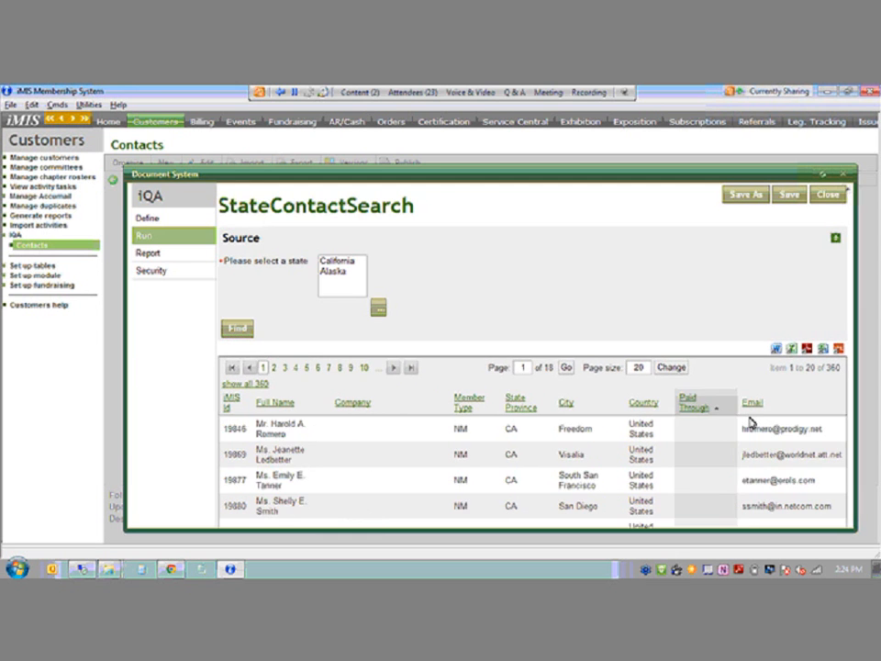
click(680, 411)
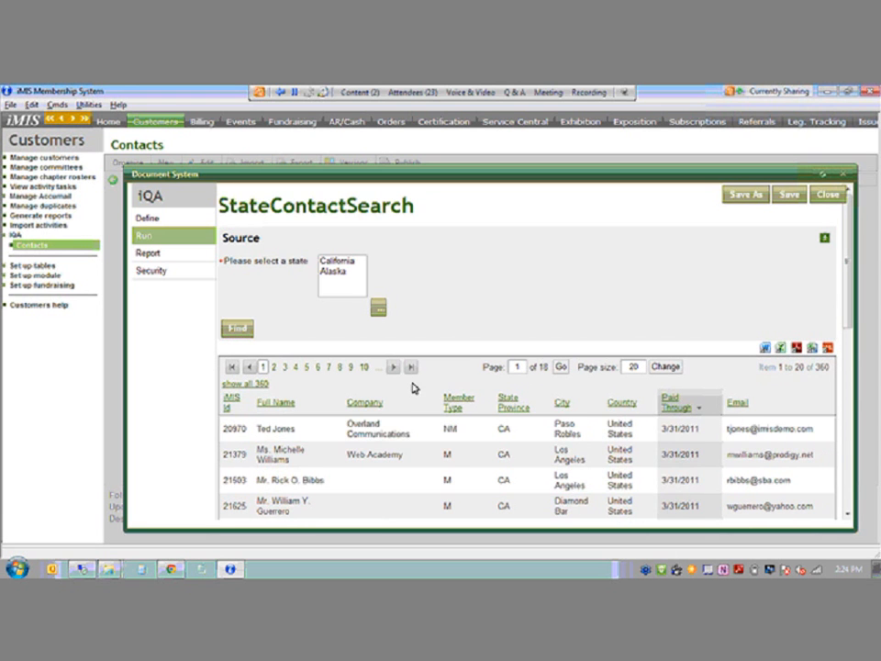
click(365, 404)
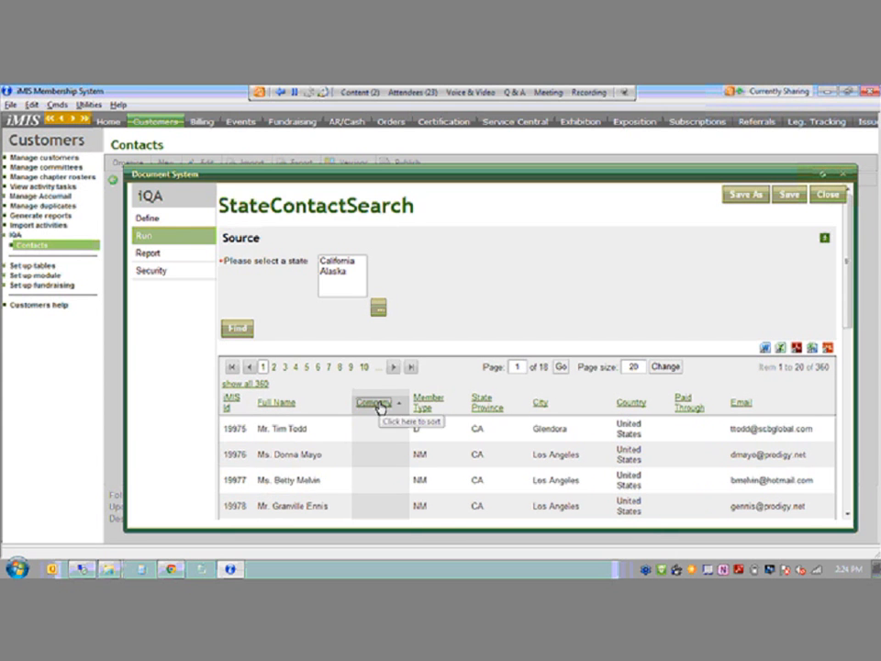
click(378, 404)
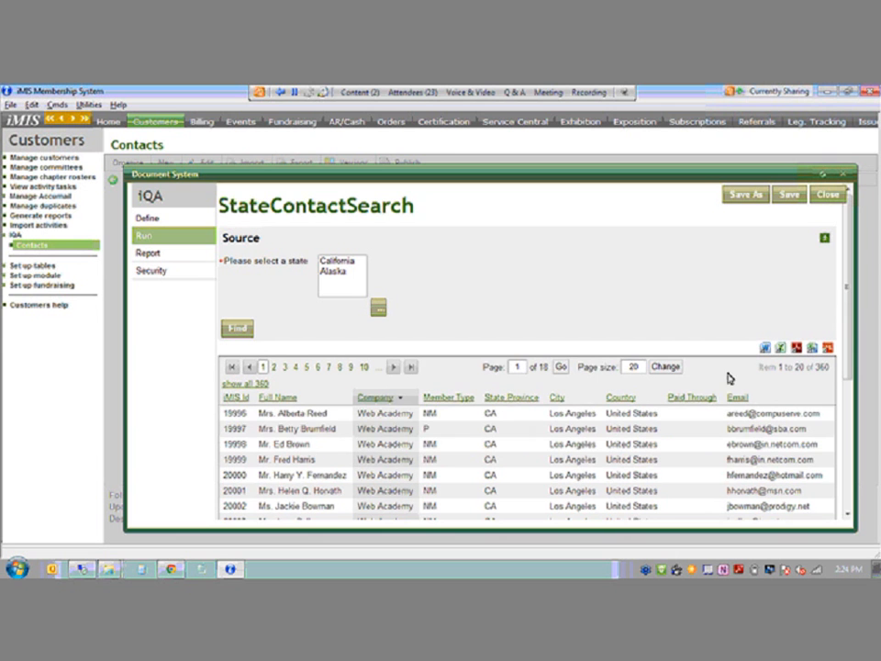
Export the query results to Excel and open the exported file, accepting the file format warning
click(780, 349)
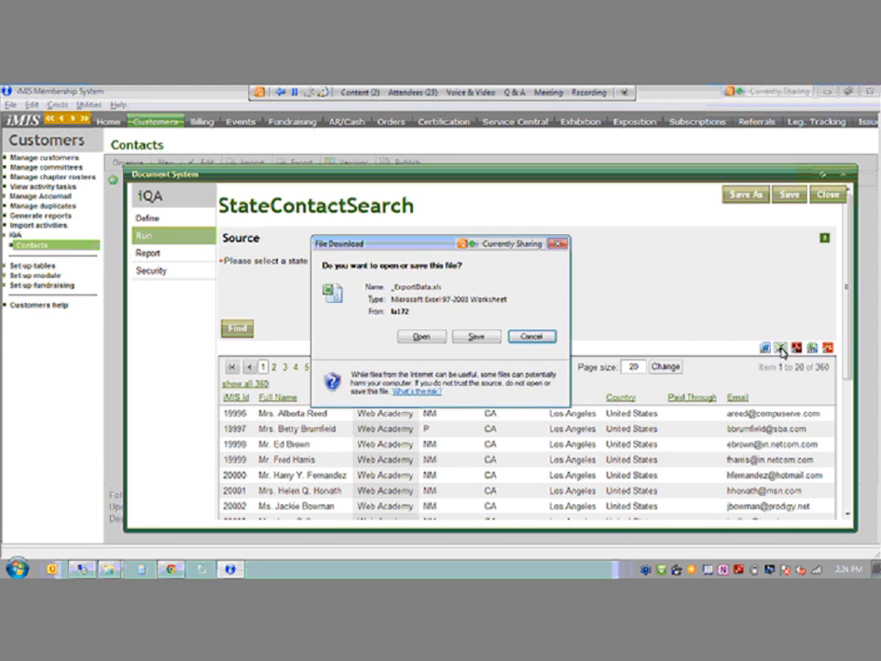
click(424, 337)
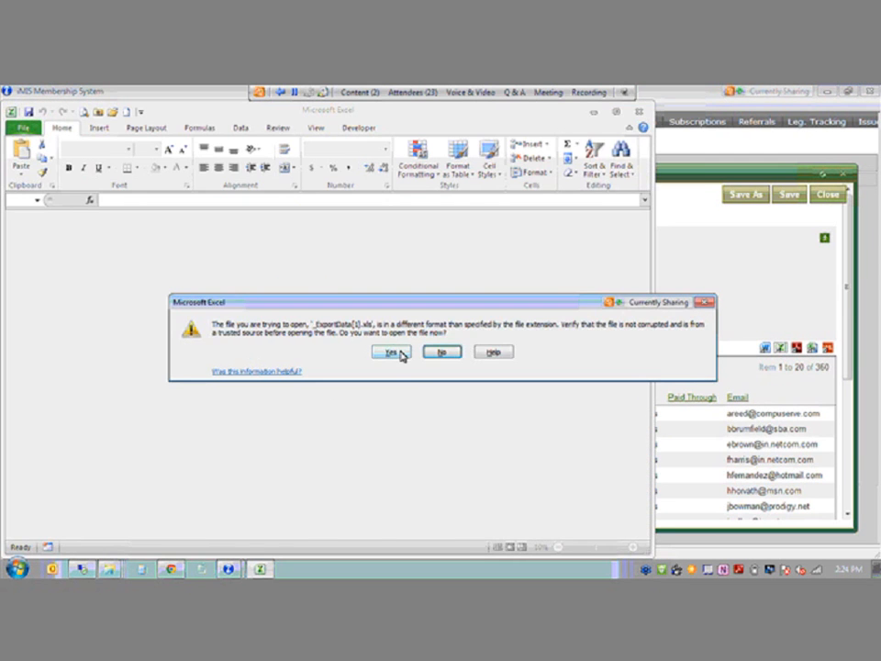
click(397, 353)
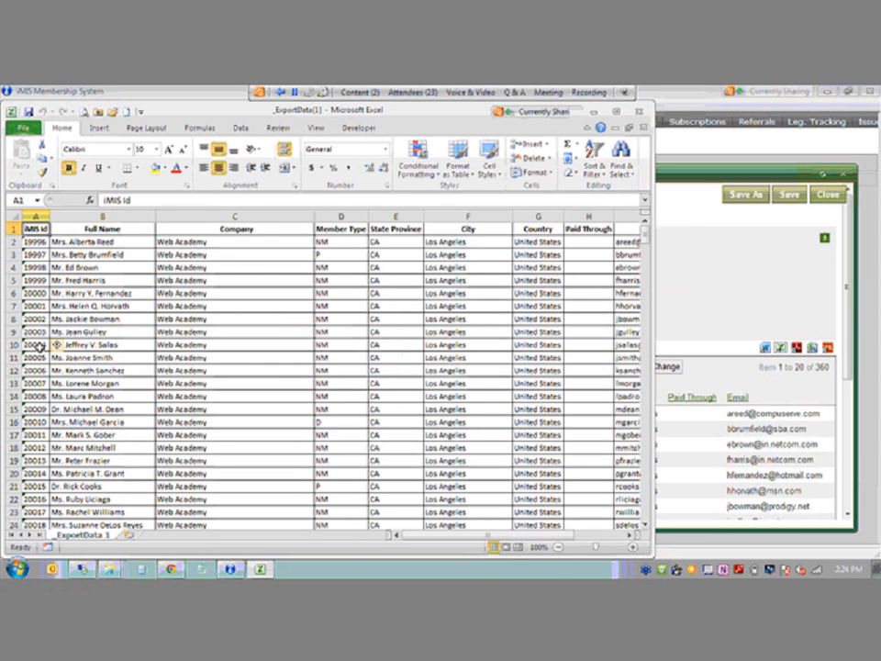
Examine the exported rows from first to last, widen the workbook window to show the Email column, and close the workbook
key(ctrl+Down)
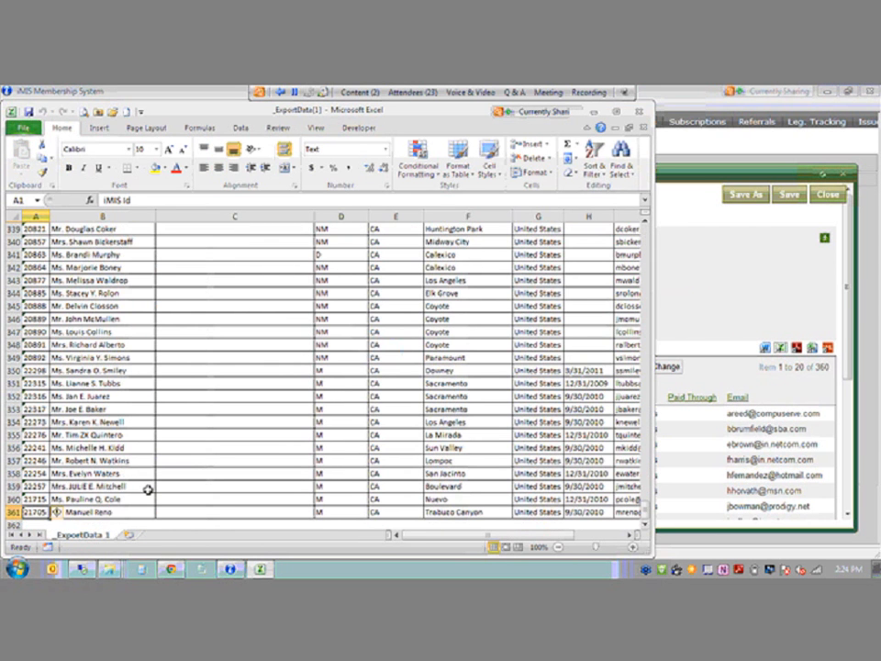
click(34, 473)
key(ctrl+Home)
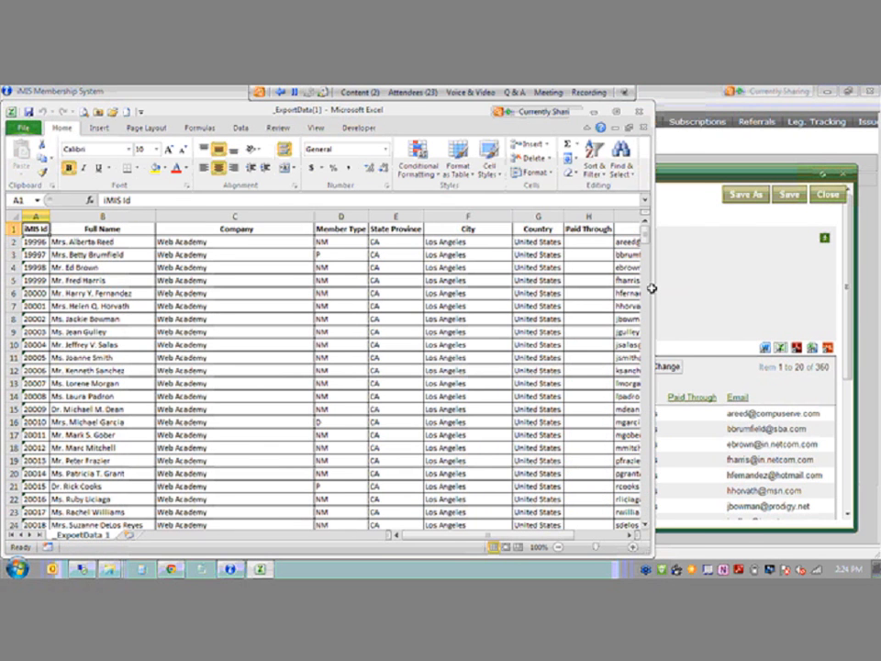
drag(651, 289, 750, 276)
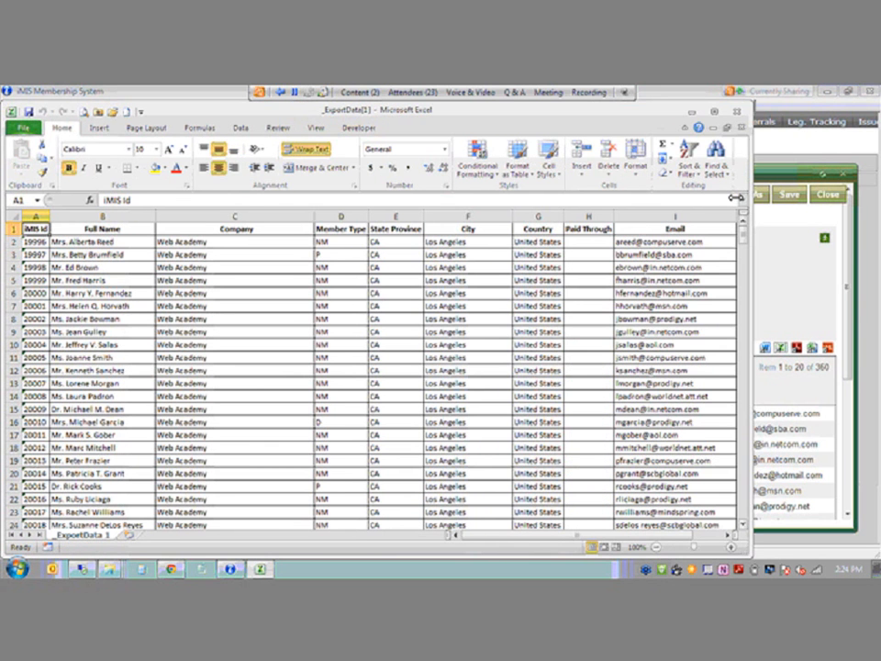
click(740, 116)
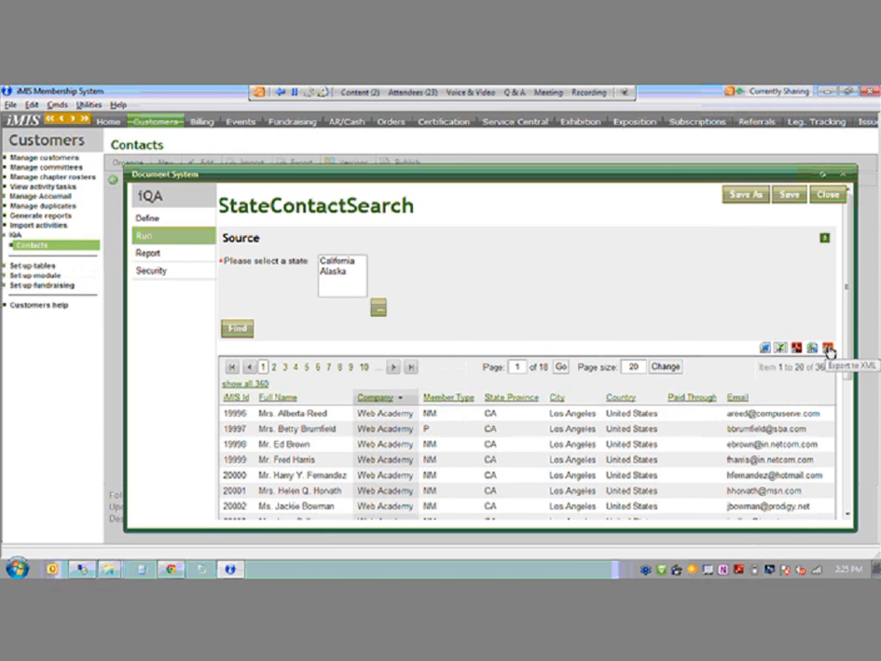
View the report version of StateContactSearch and look over its options and listing
click(149, 255)
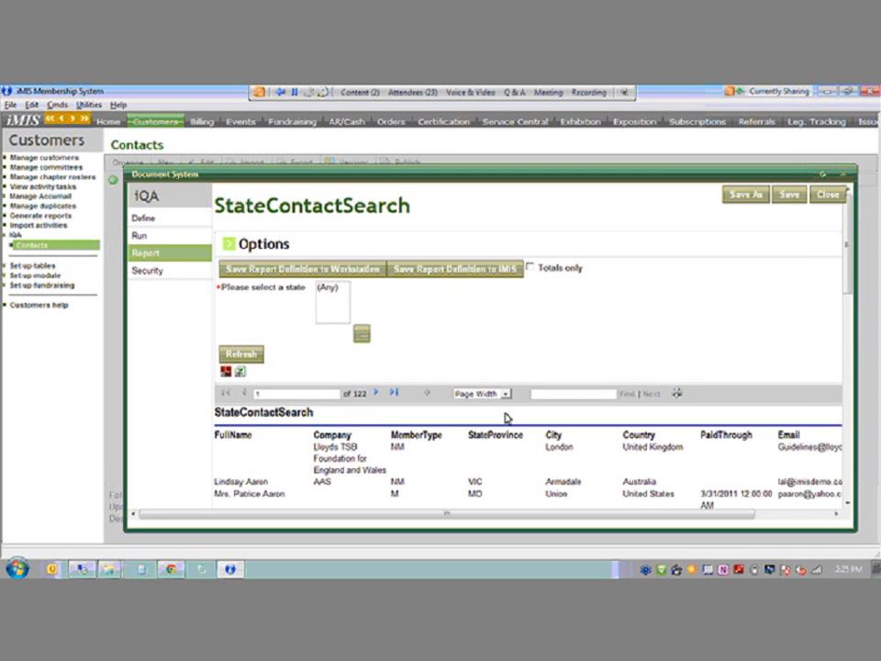
drag(846, 273, 855, 459)
scroll(831, 336, up, 15)
Review the query's security access mode and the available advanced permission sets, then close the query without changing them
click(165, 274)
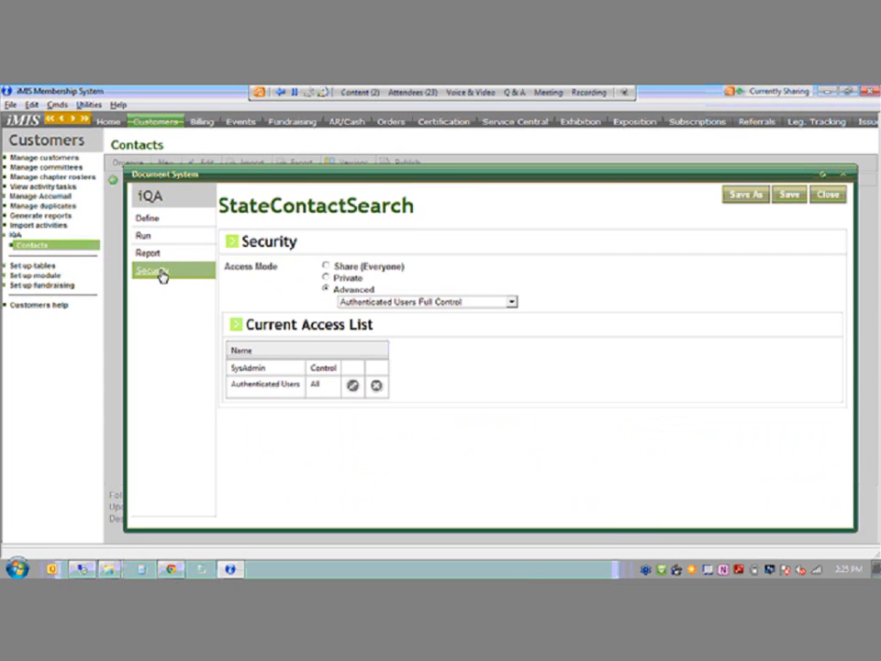
click(513, 302)
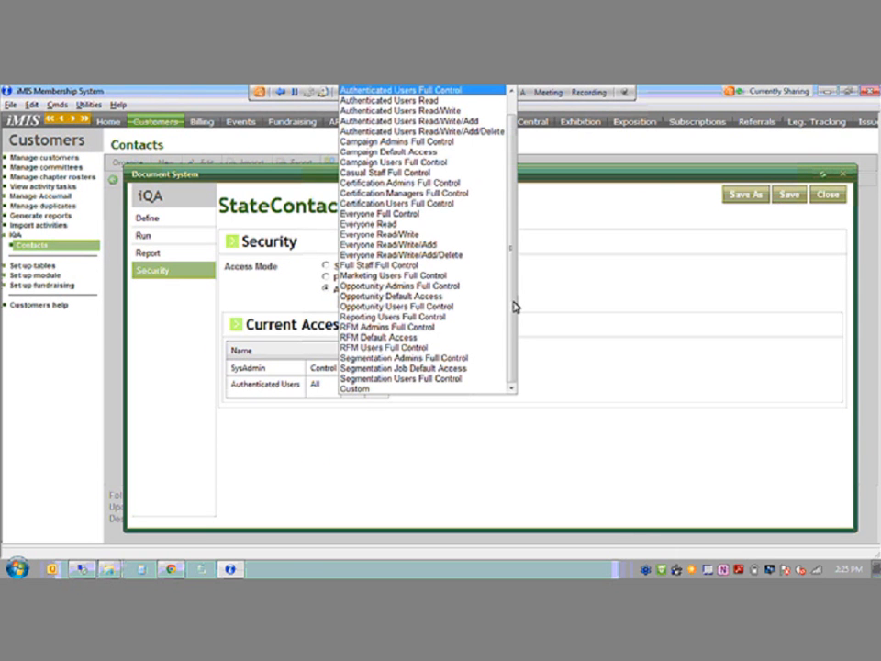
click(565, 288)
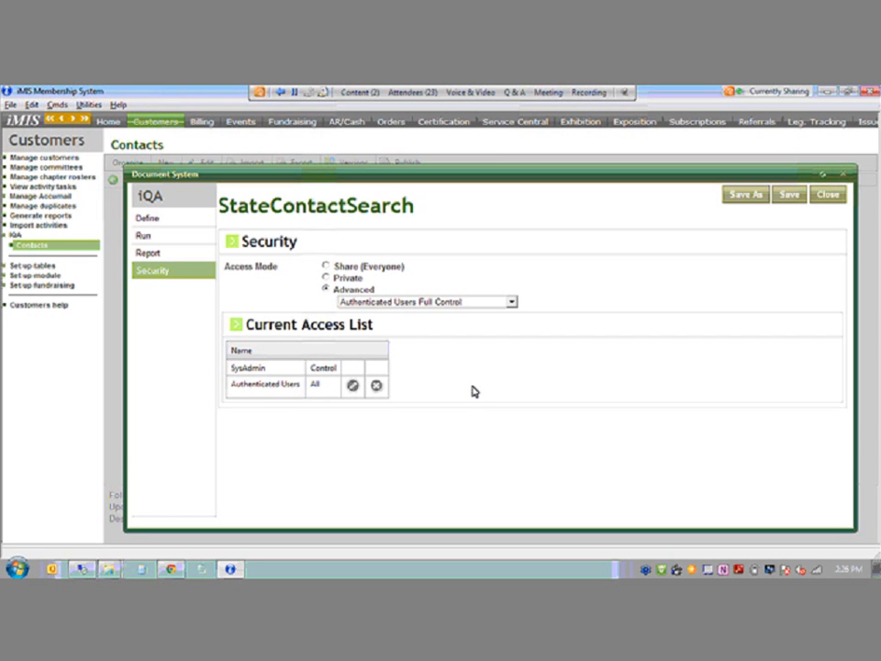
click(832, 200)
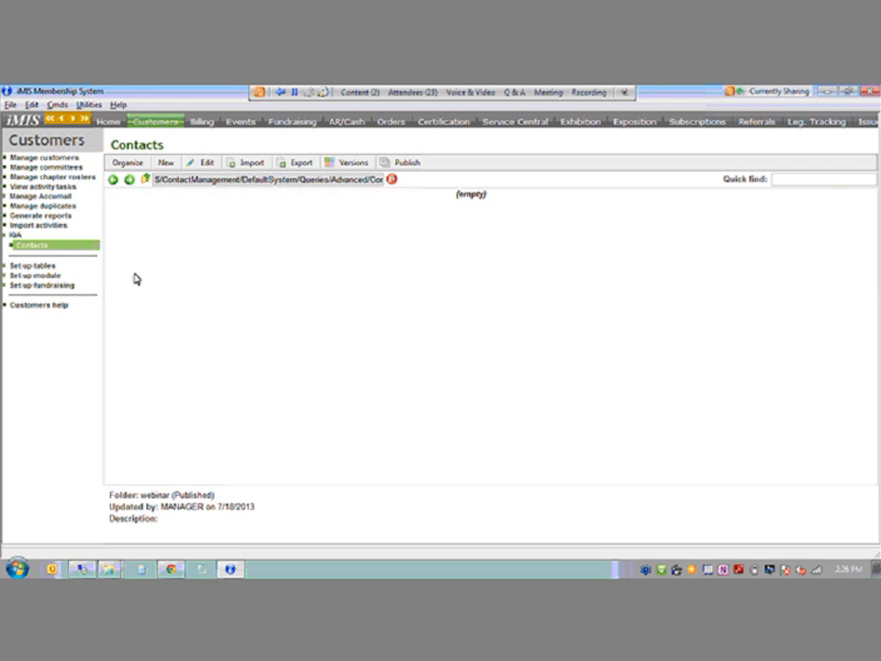
Open the saved StateContactSearch query from the webinar folder of the Contacts queries to run it
click(31, 248)
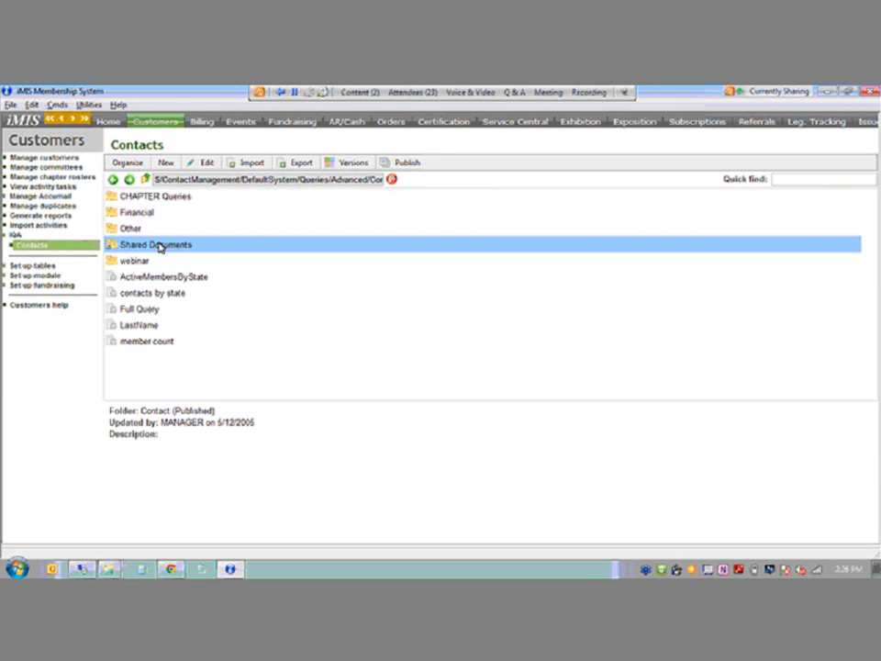
click(116, 261)
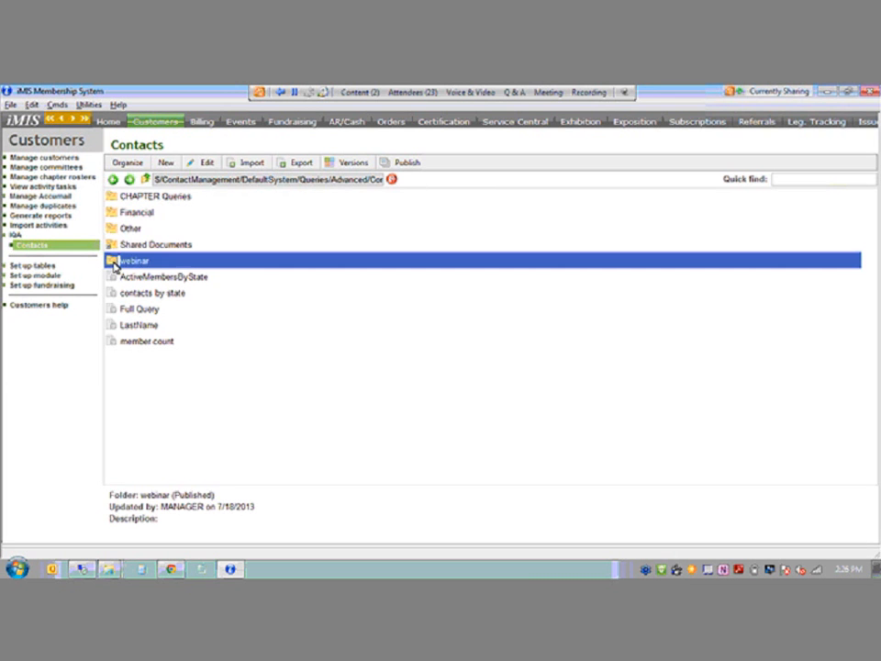
double_click(115, 263)
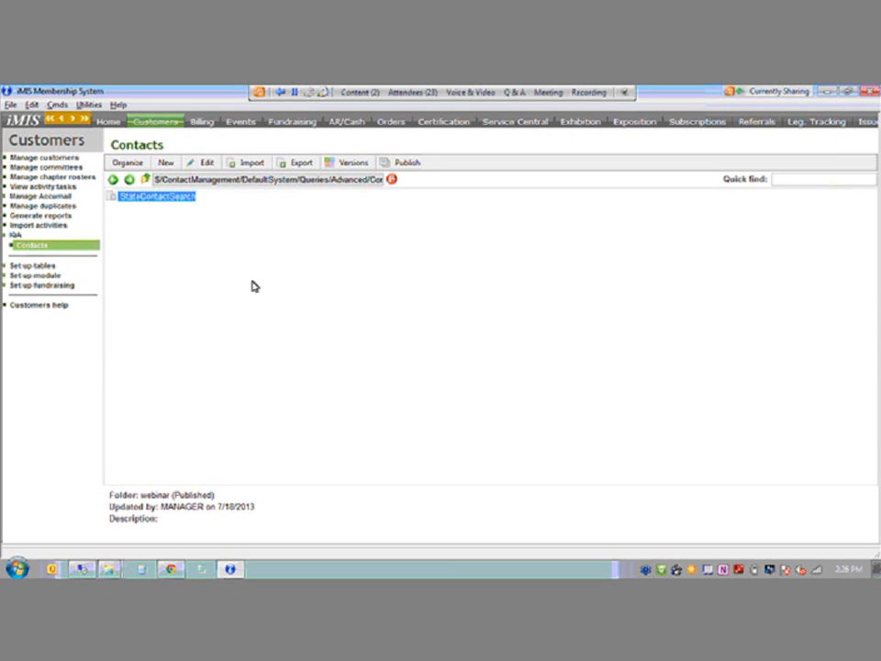
click(126, 163)
click(109, 200)
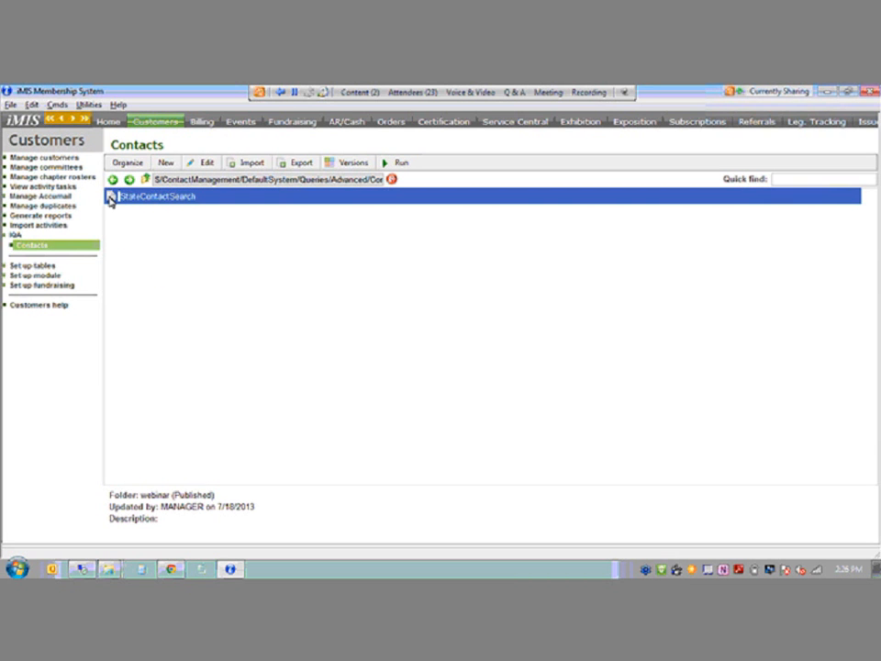
double_click(111, 201)
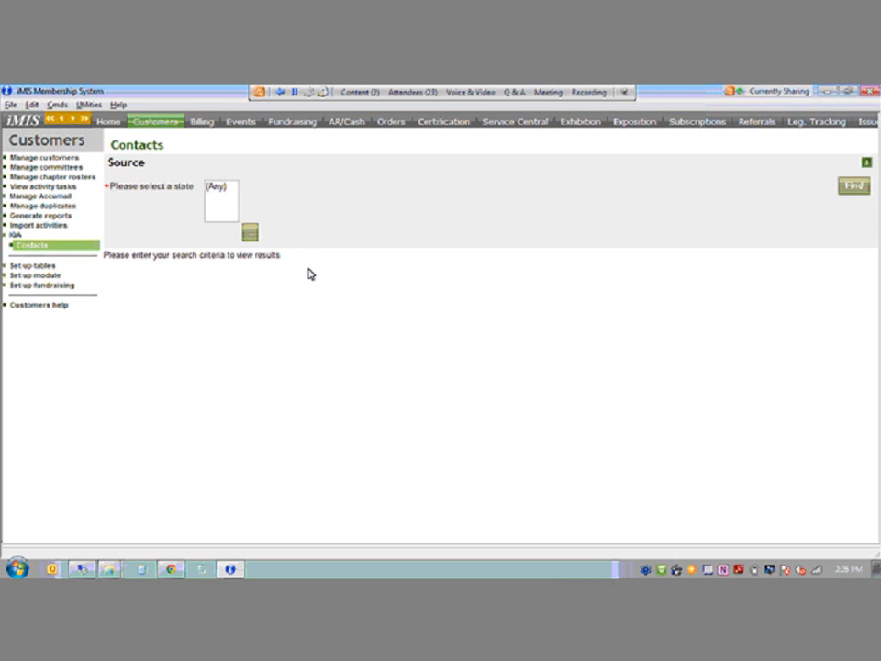
Select California as the value for the query's state prompt
click(250, 236)
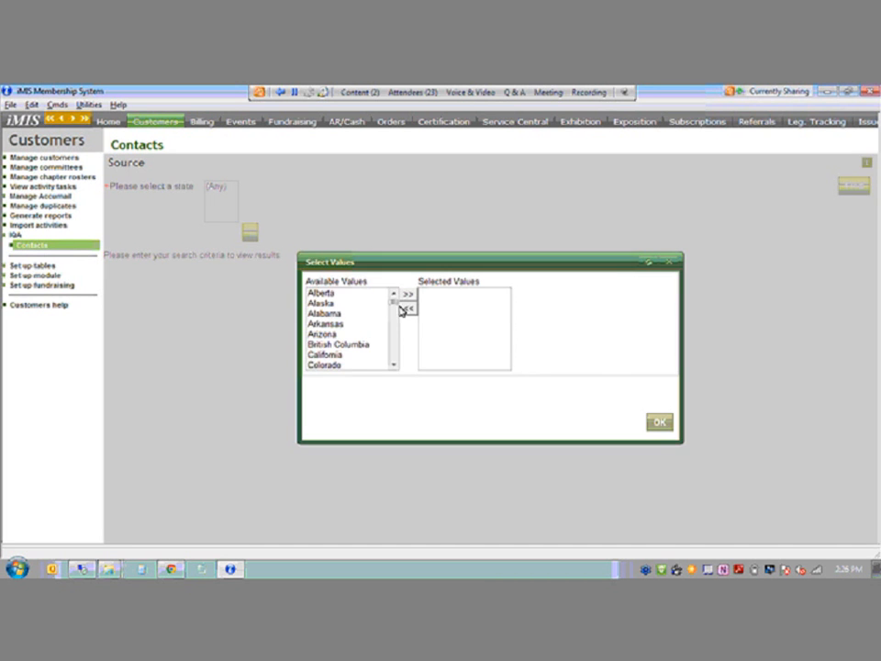
double_click(335, 355)
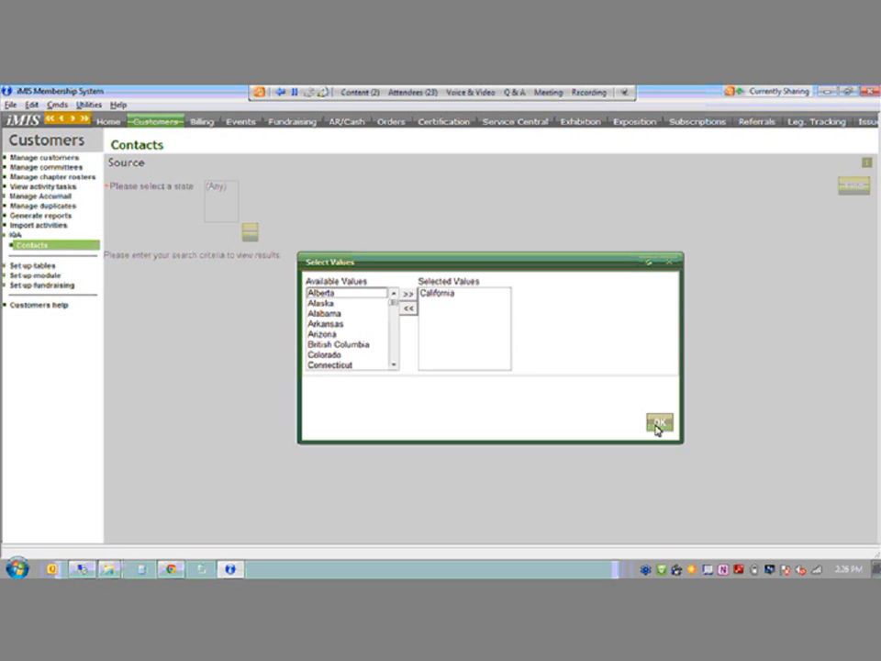
click(657, 423)
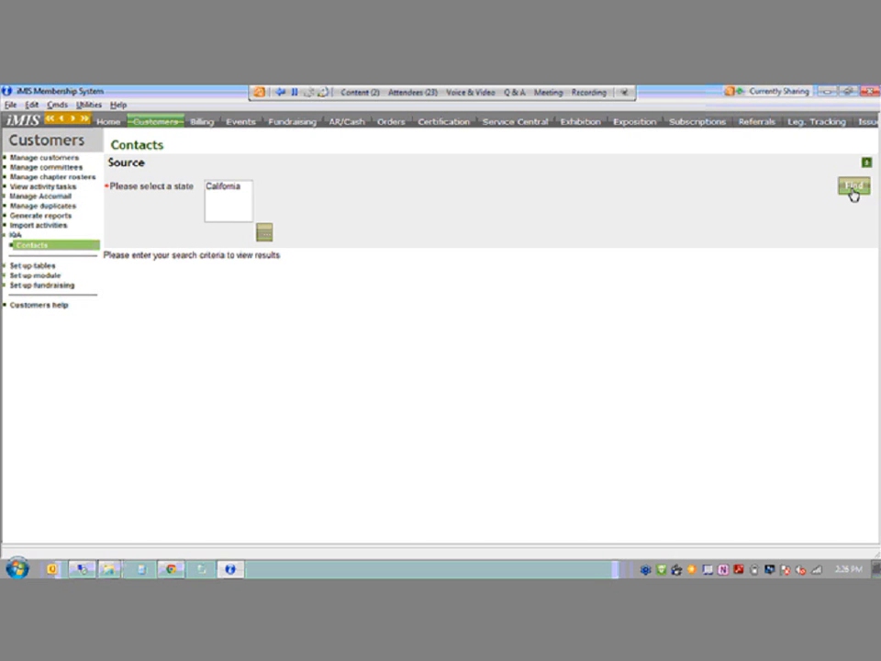
Run the query for California and open the first listed contact's record in Manage customers
click(853, 189)
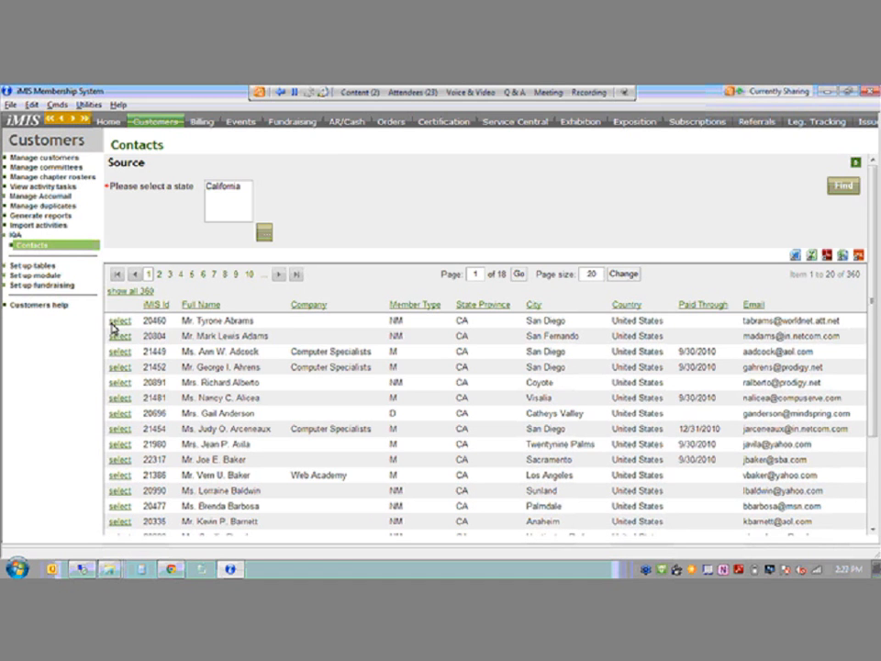
click(121, 322)
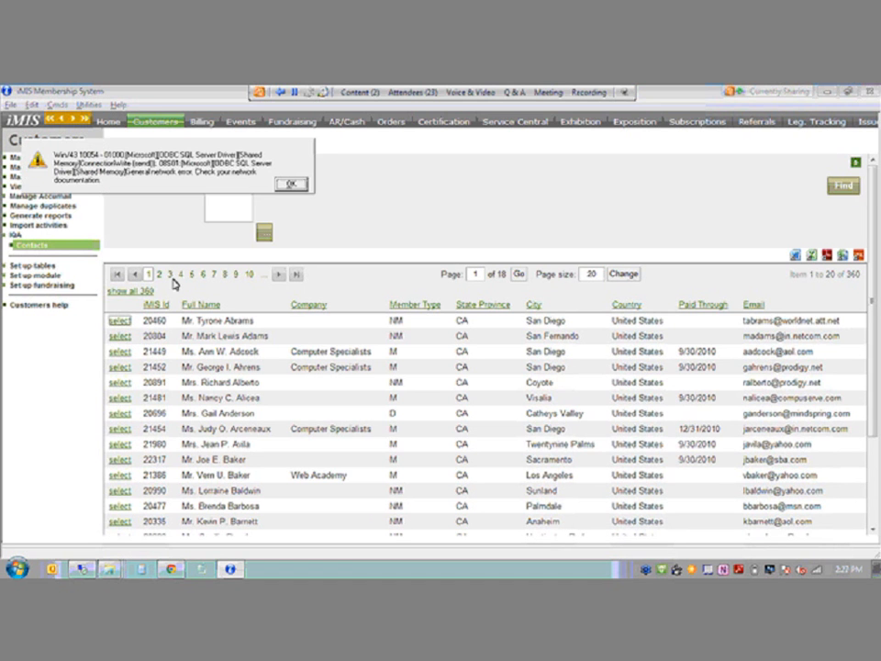
click(294, 186)
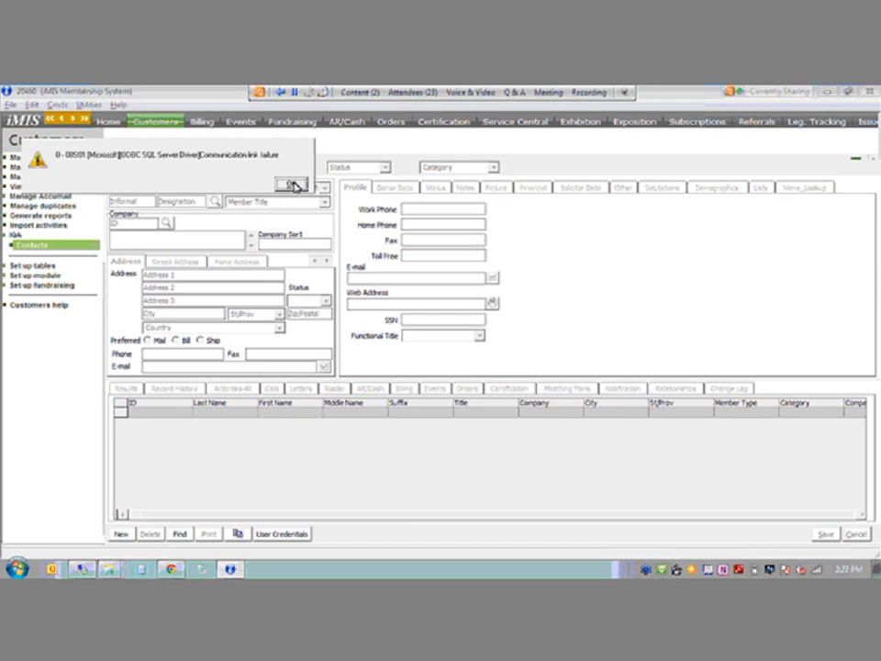
click(294, 186)
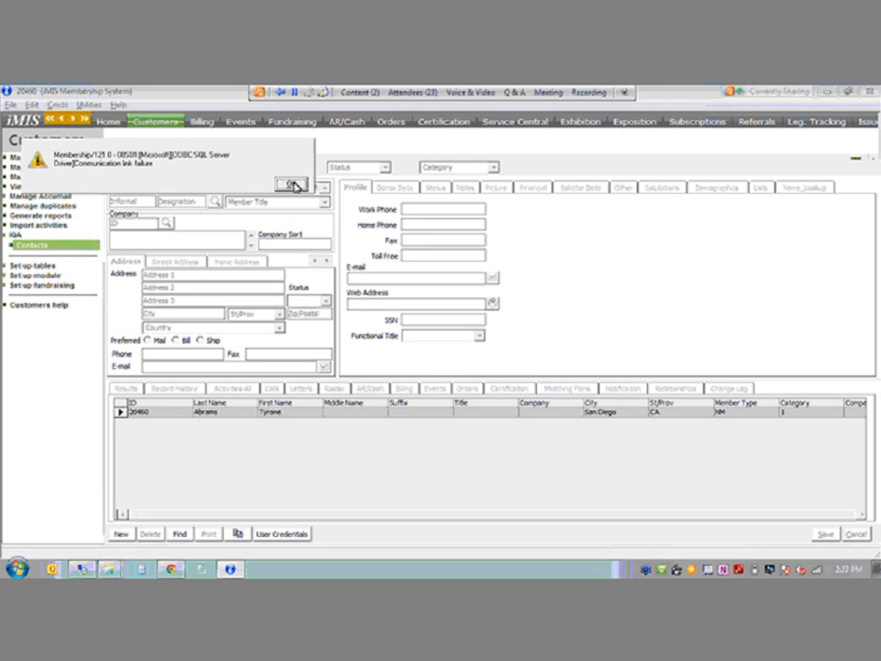
click(293, 185)
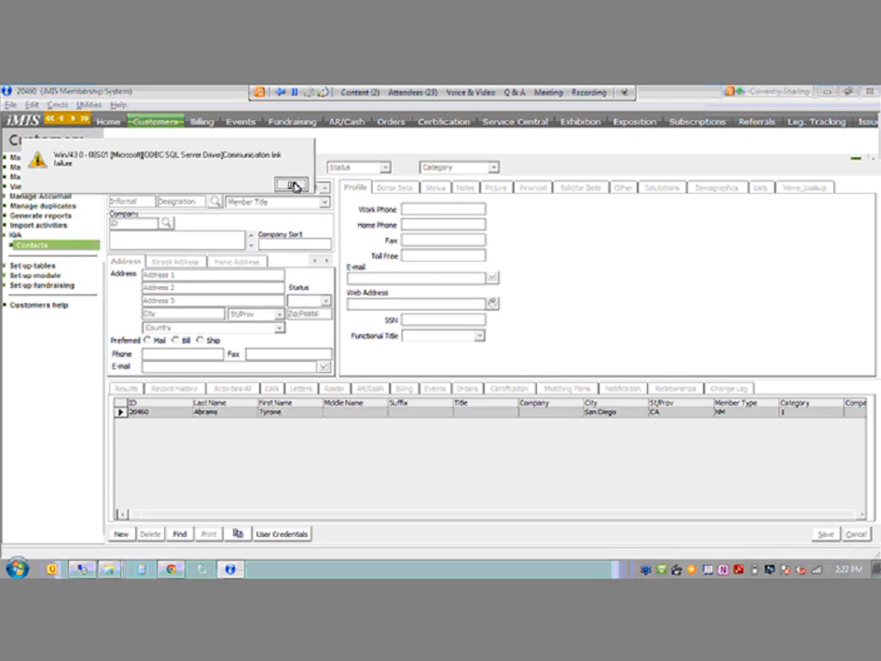
click(294, 185)
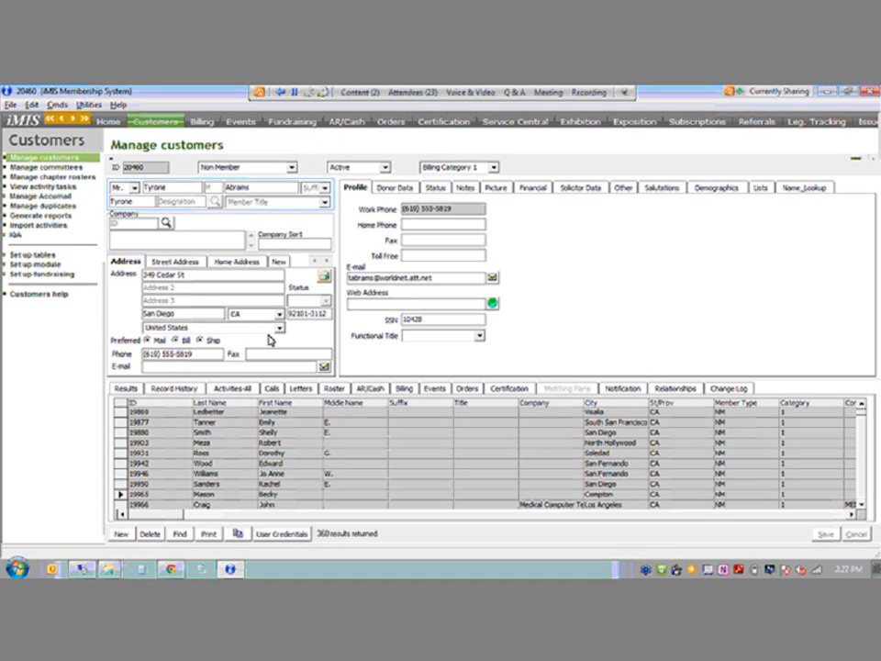
Open the record of the North Hollywood contact from the customer results list
click(120, 444)
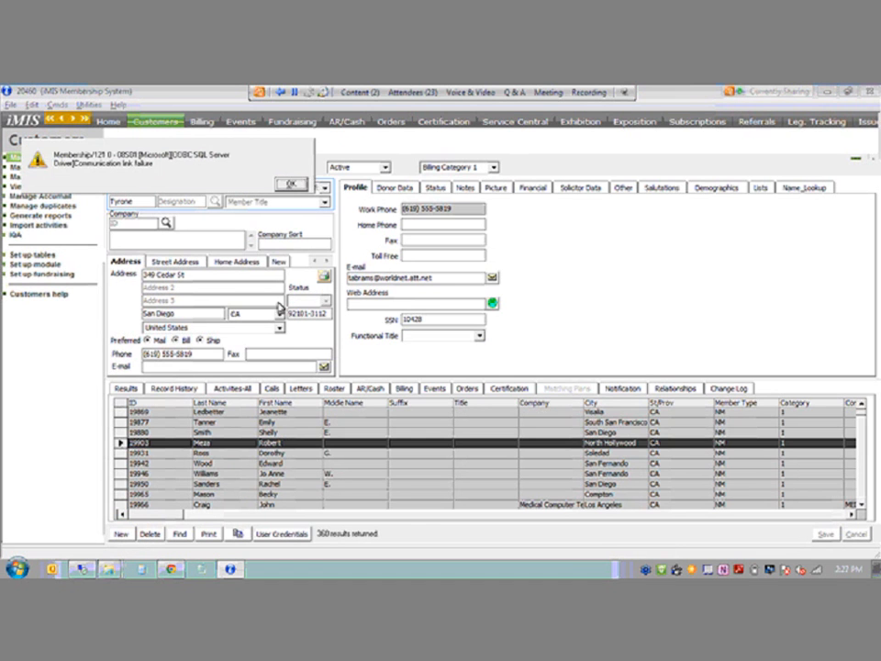
click(293, 185)
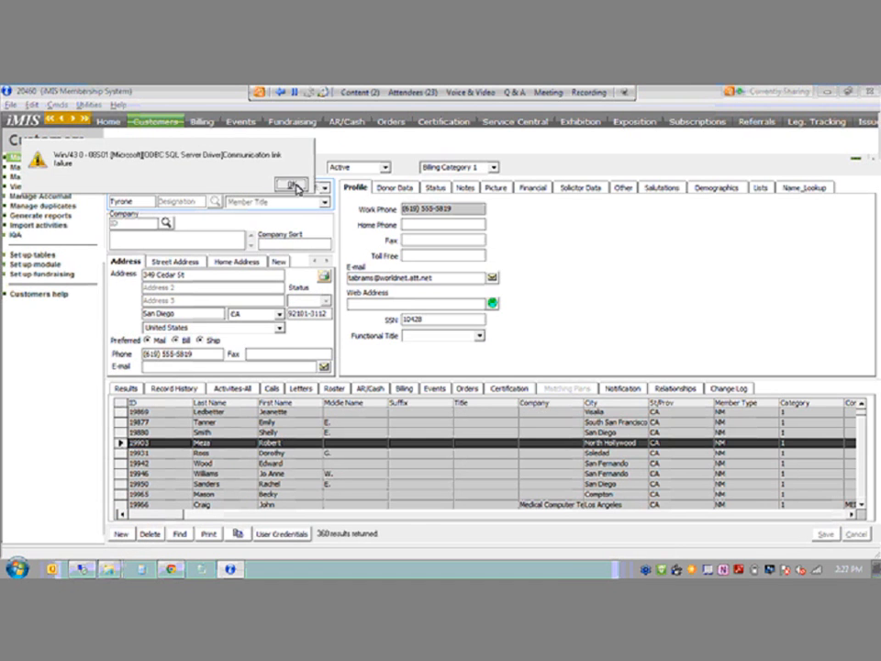
click(292, 184)
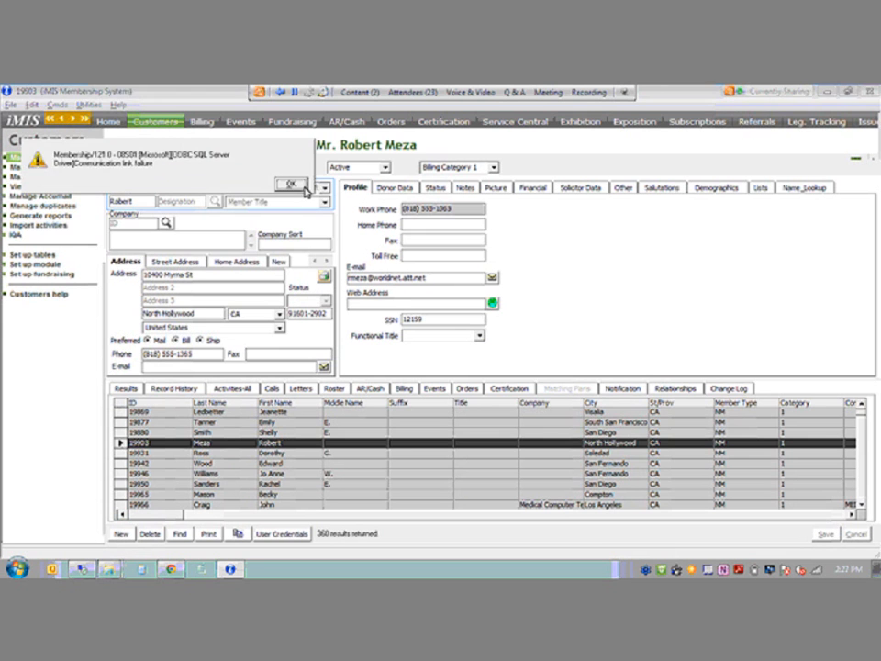
click(291, 184)
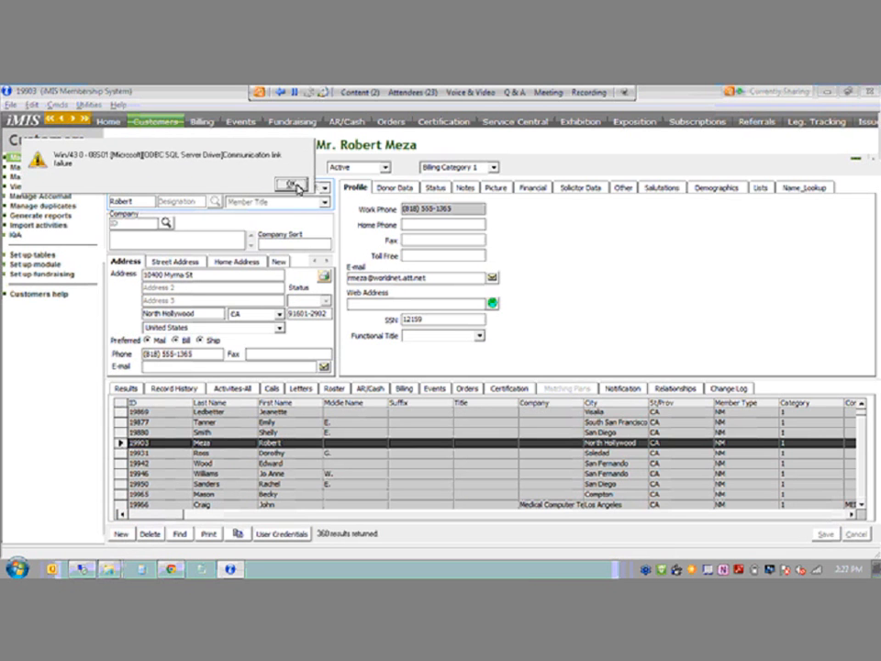
click(293, 186)
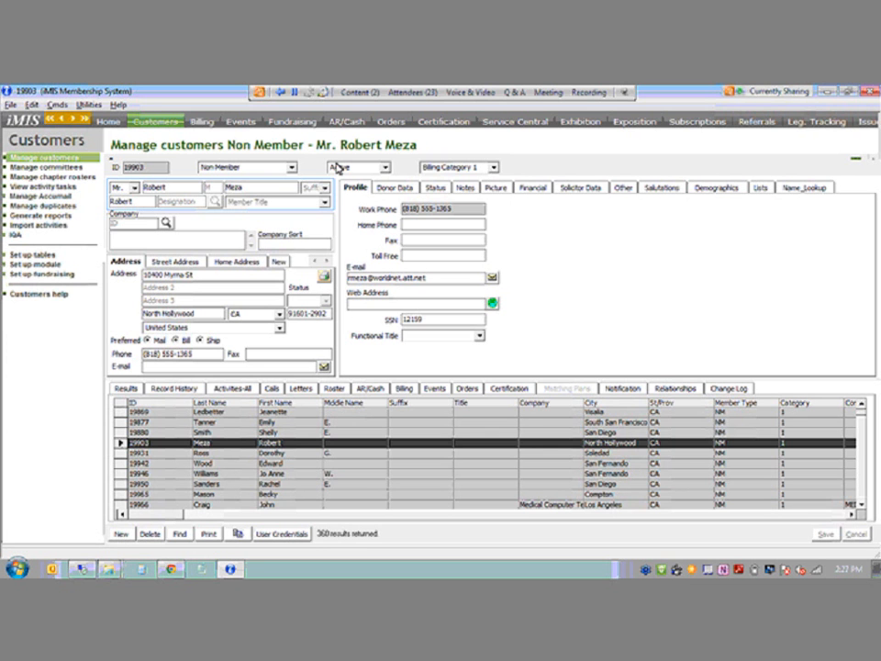
click(359, 92)
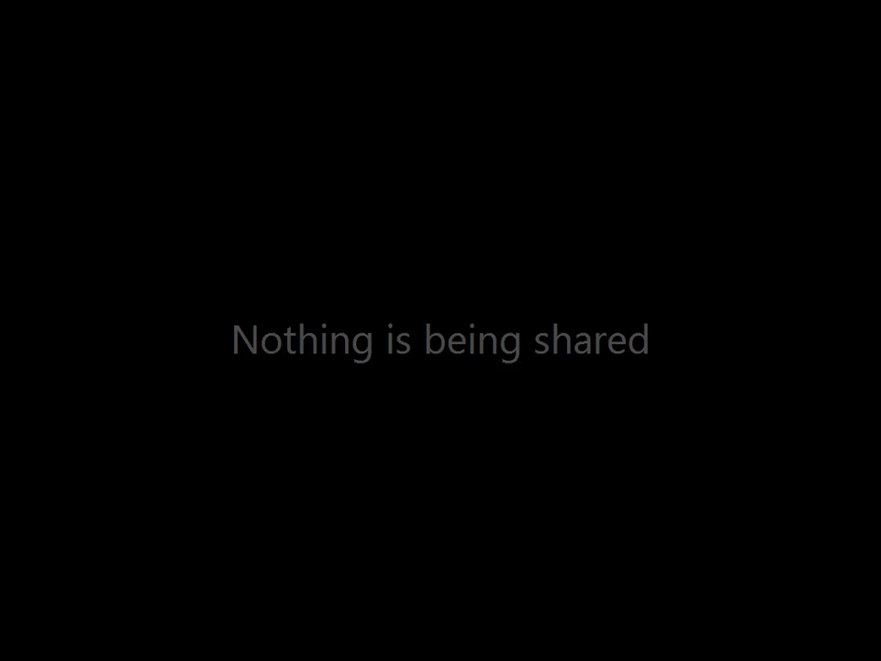